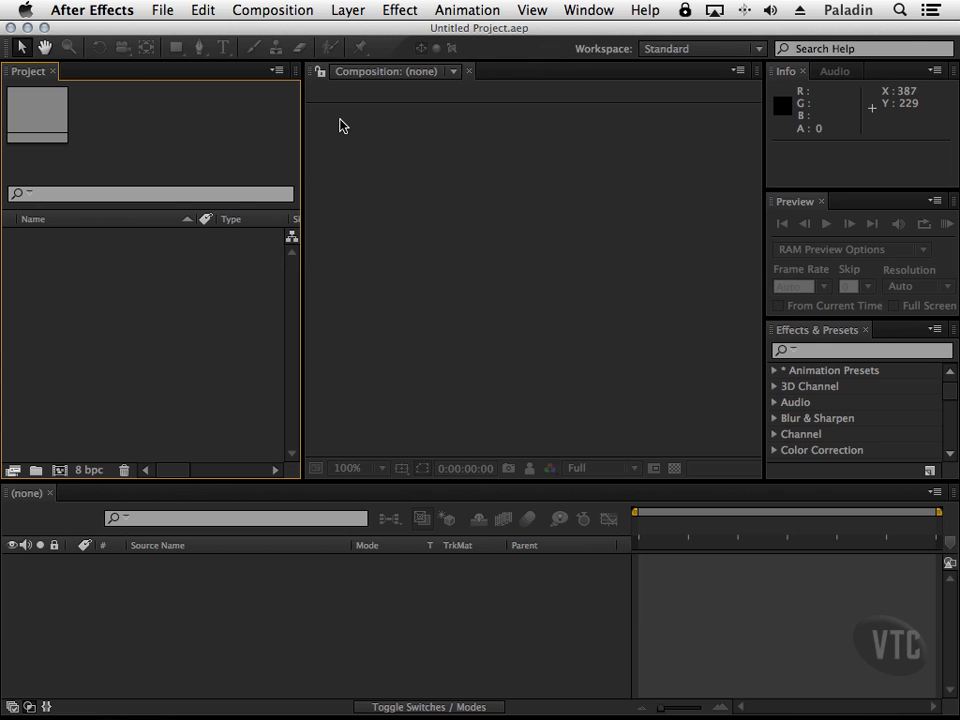
Step: Create a new 720 × 486 px composition with the NTSC D1 preset, 29.97 fps and a 30-second duration
left_click(455, 145)
left_click(299, 14)
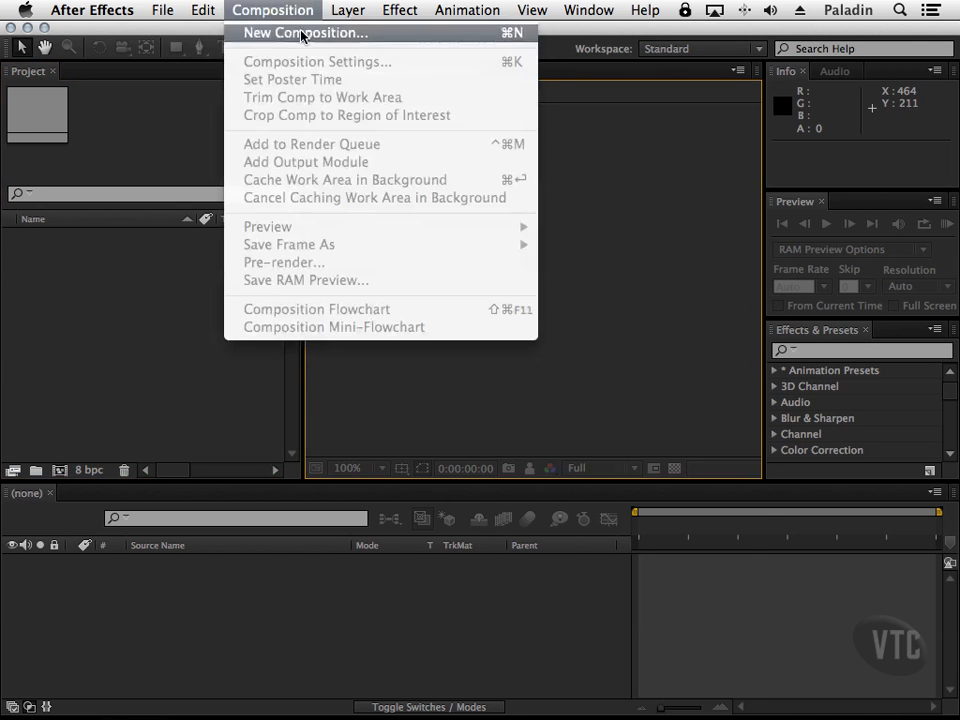
left_click(230, 31)
left_click_drag(414, 411, 414, 170)
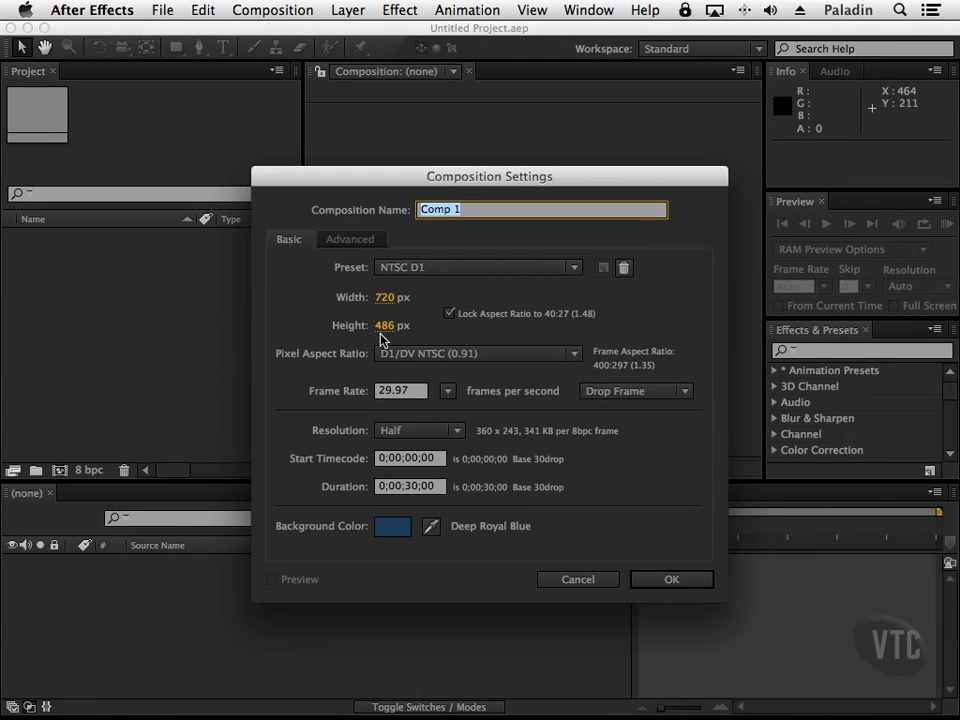
left_click(648, 580)
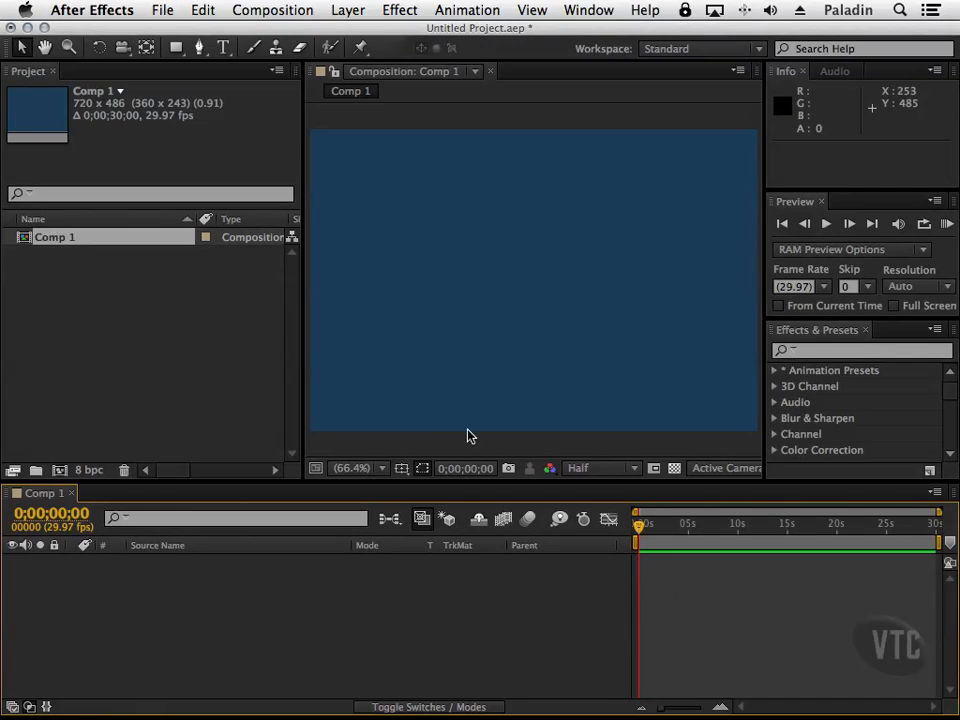
Step: Import all five image files from the Assets Desert folder inside the Dark Tower folder
left_click(130, 293)
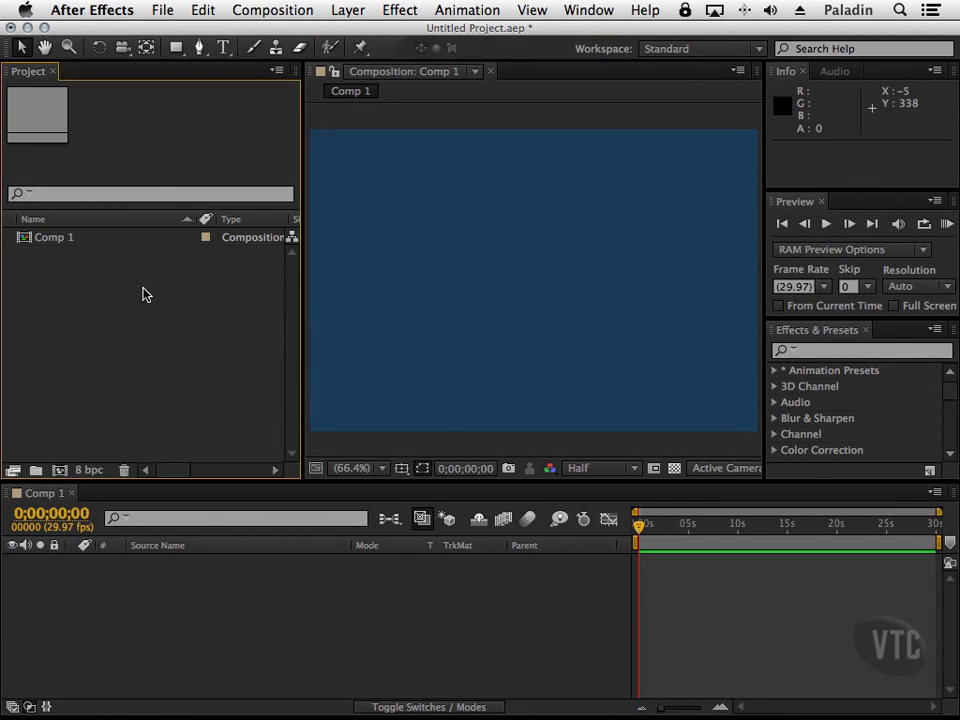
left_click(162, 10)
mouse_move(205, 233)
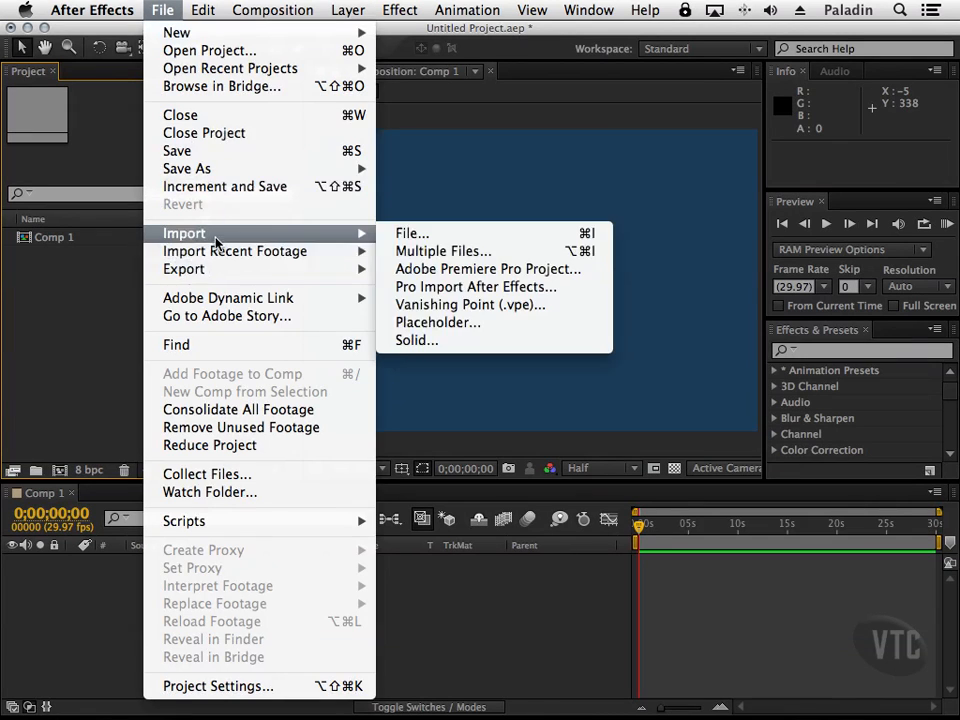
left_click(438, 235)
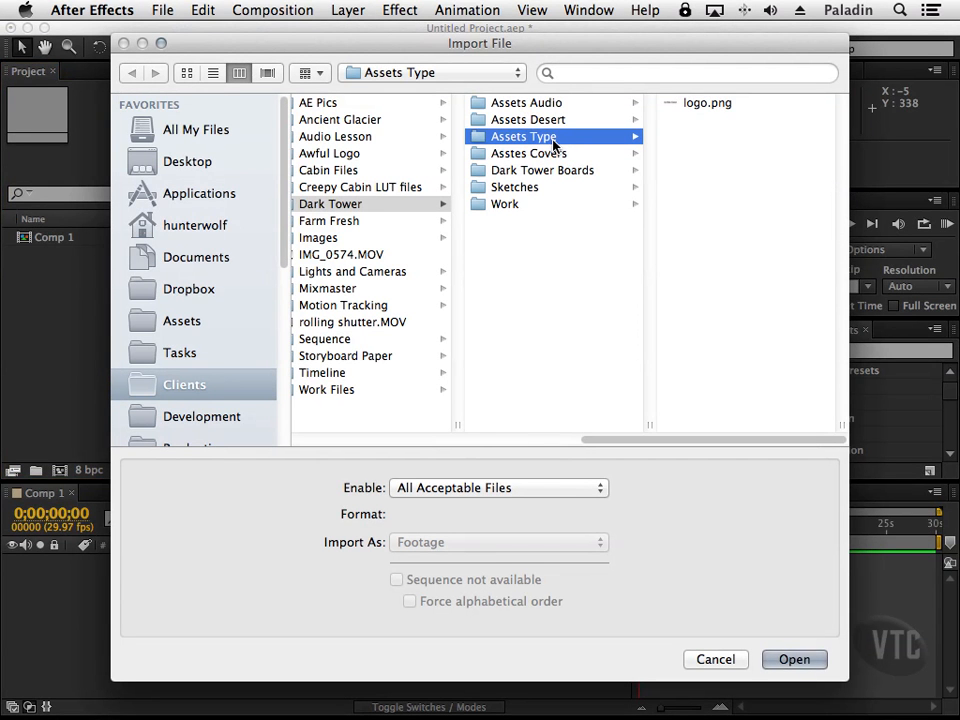
left_click(560, 106)
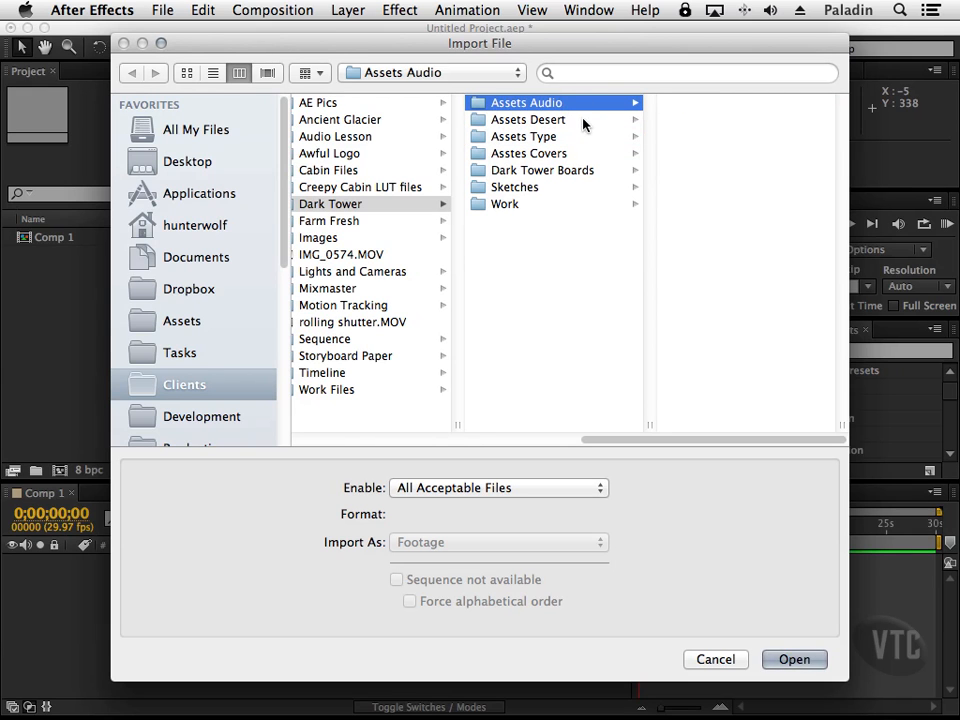
left_click(587, 121)
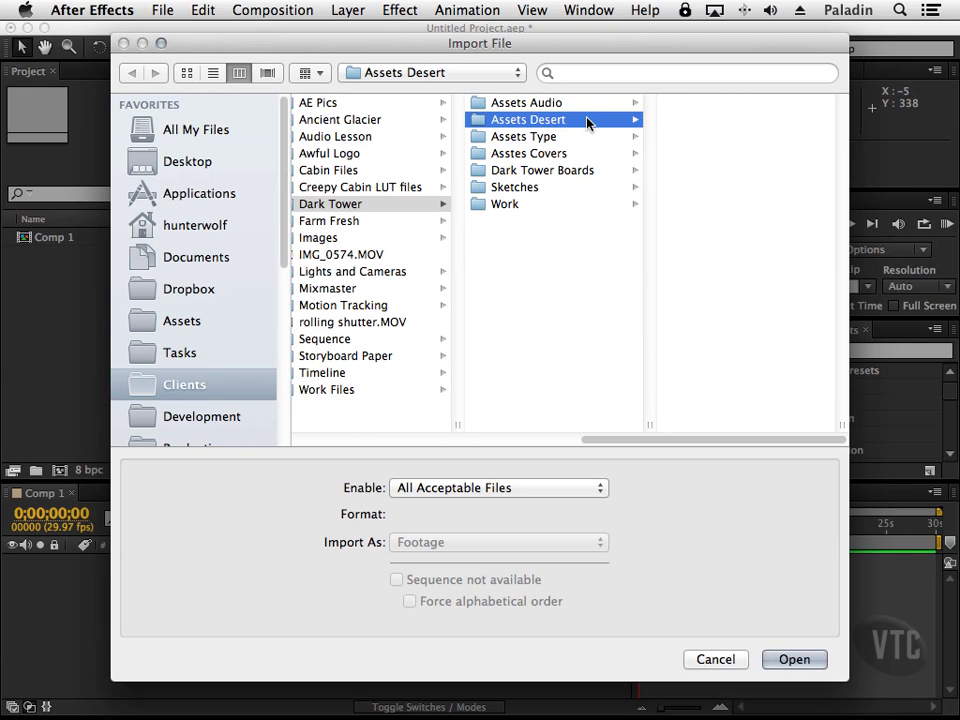
left_click(750, 172)
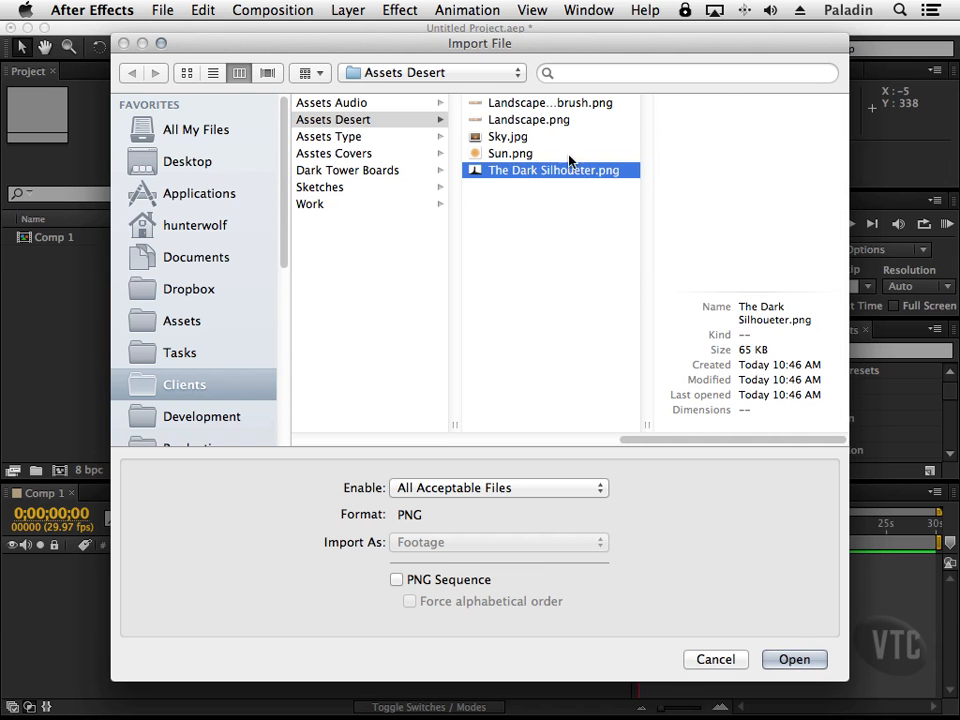
left_click(568, 155)
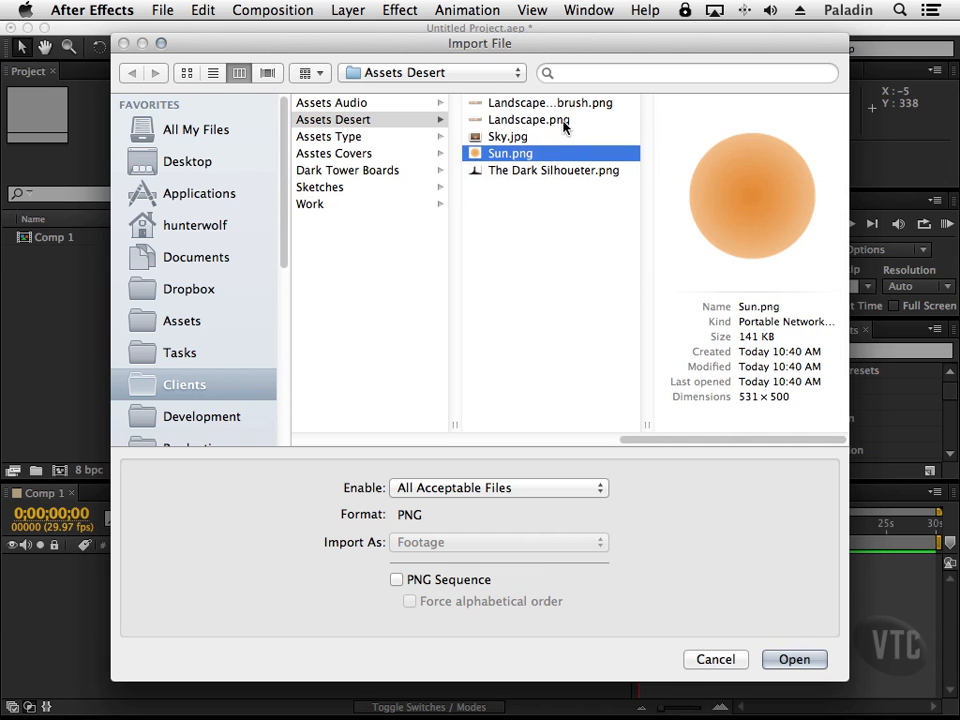
left_click(568, 121)
left_click(576, 137)
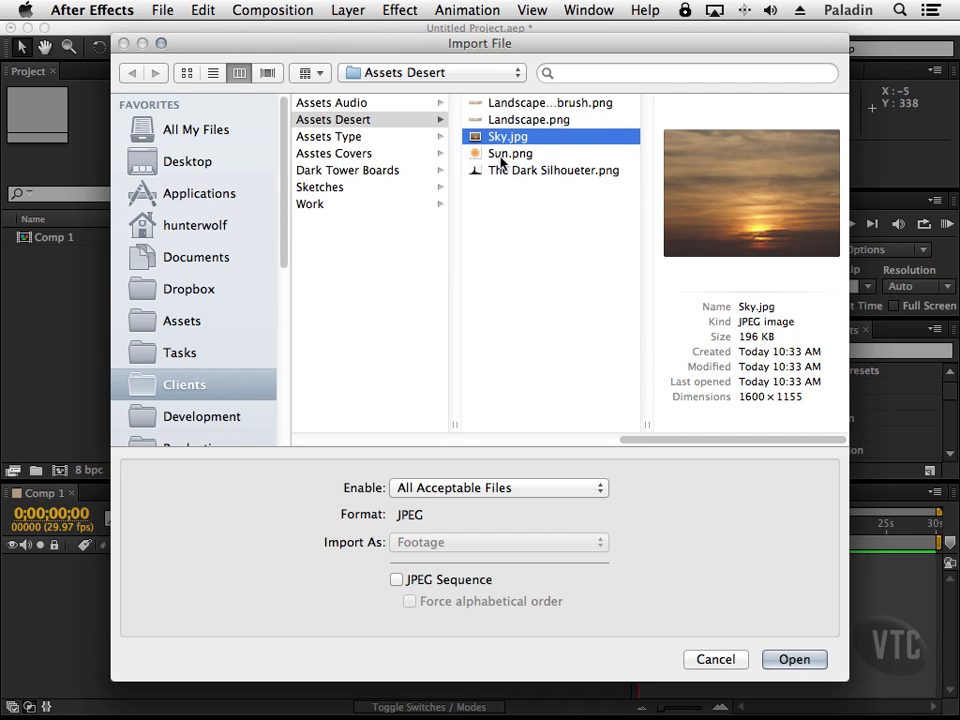
left_click_drag(558, 185, 592, 112)
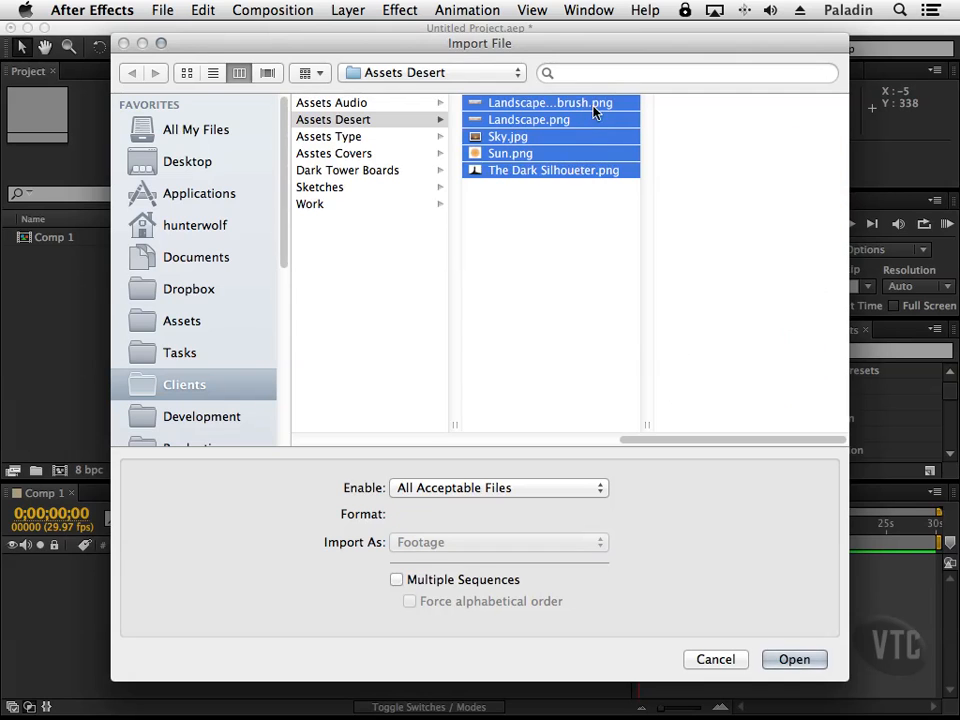
left_click(795, 660)
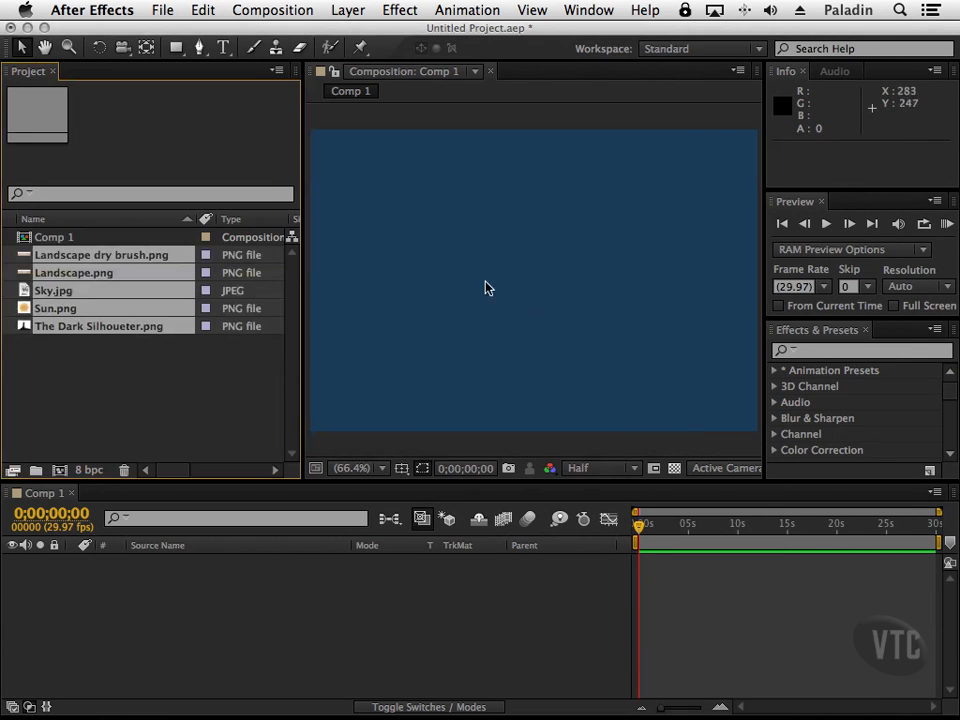
Step: Create a project folder named Art Assets
left_click(221, 379)
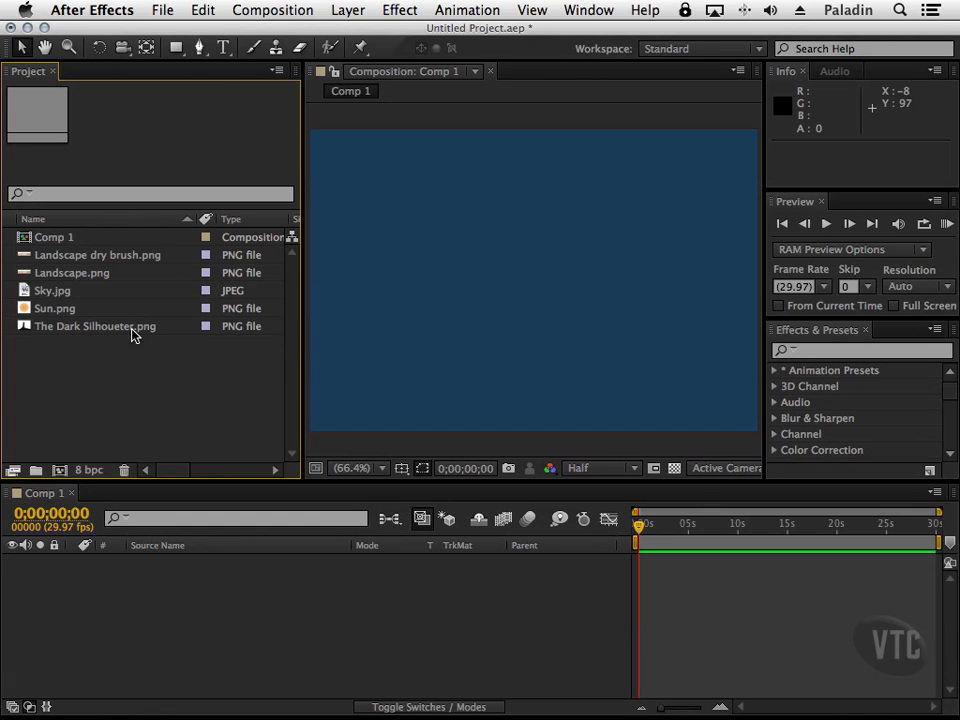
left_click(35, 470)
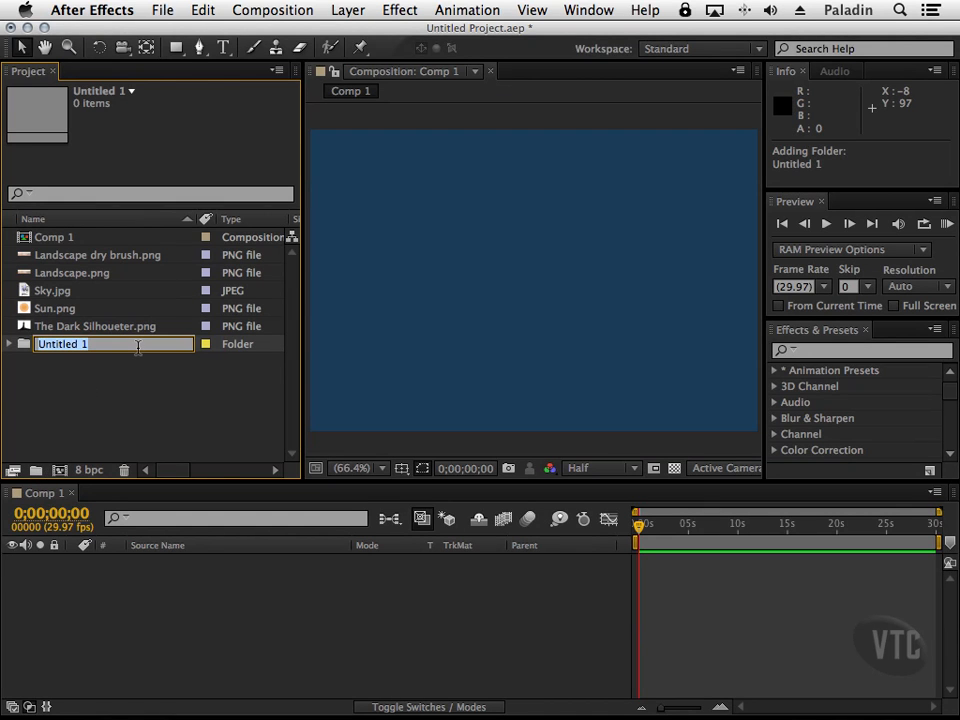
type("Art Asset")
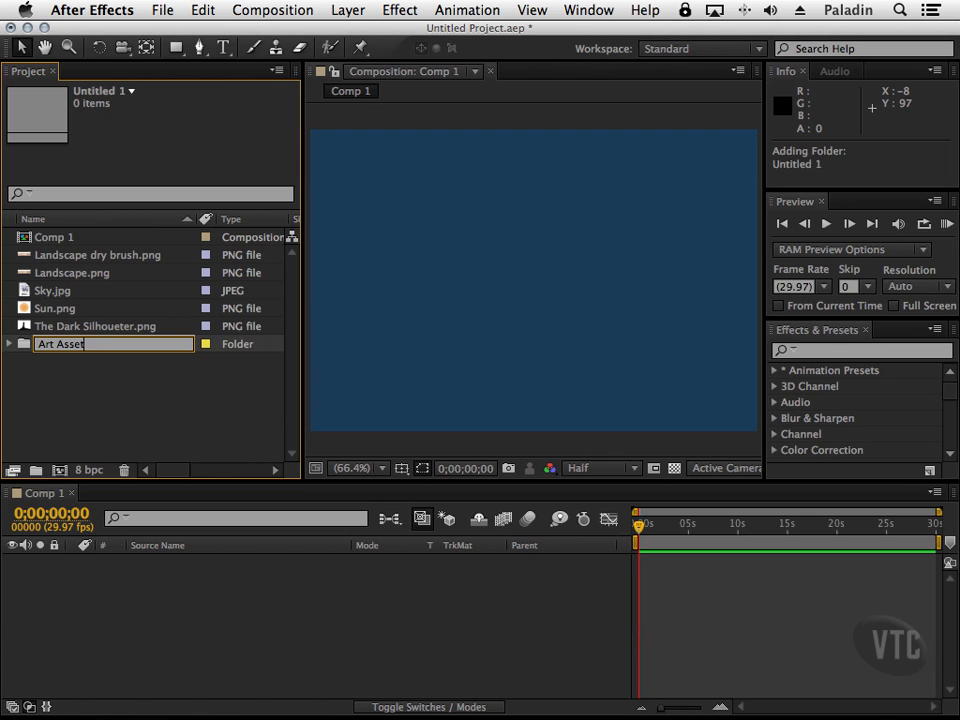
key("Return")
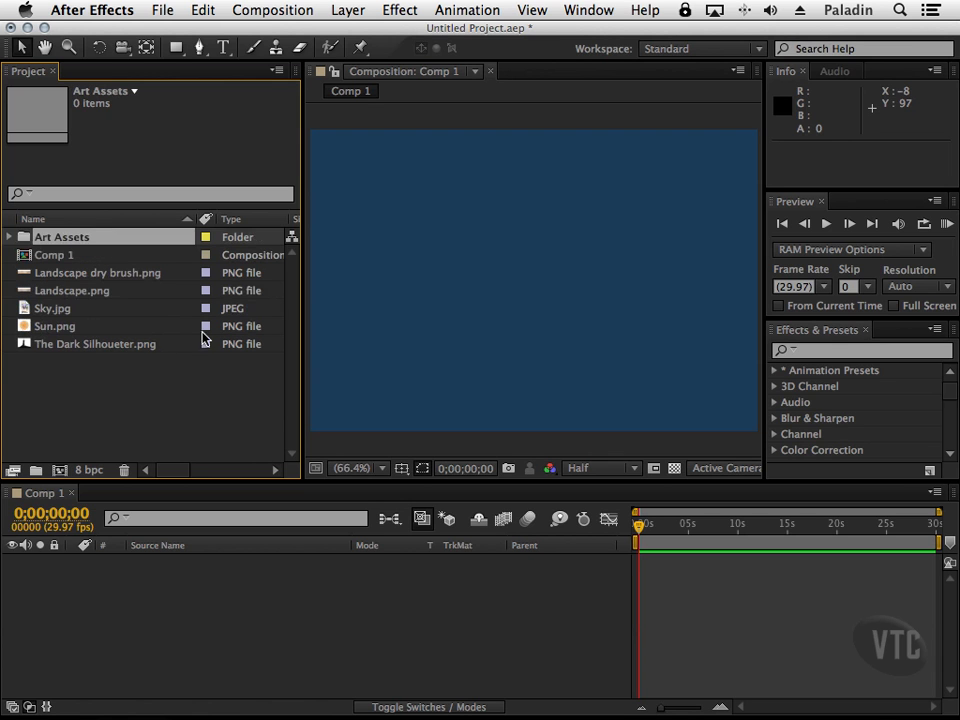
Step: Move the five imported landscape, sky, sun and silhouette images into the Art Assets folder
left_click(125, 345)
left_click(122, 290, "shift")
left_click(124, 272, "shift")
mouse_move(124, 272)
left_mouse_down()
mouse_move(88, 257)
mouse_move(81, 241)
left_mouse_up()
Step: Create a second project folder named Audio at the same level as Art Assets
left_click(35, 470)
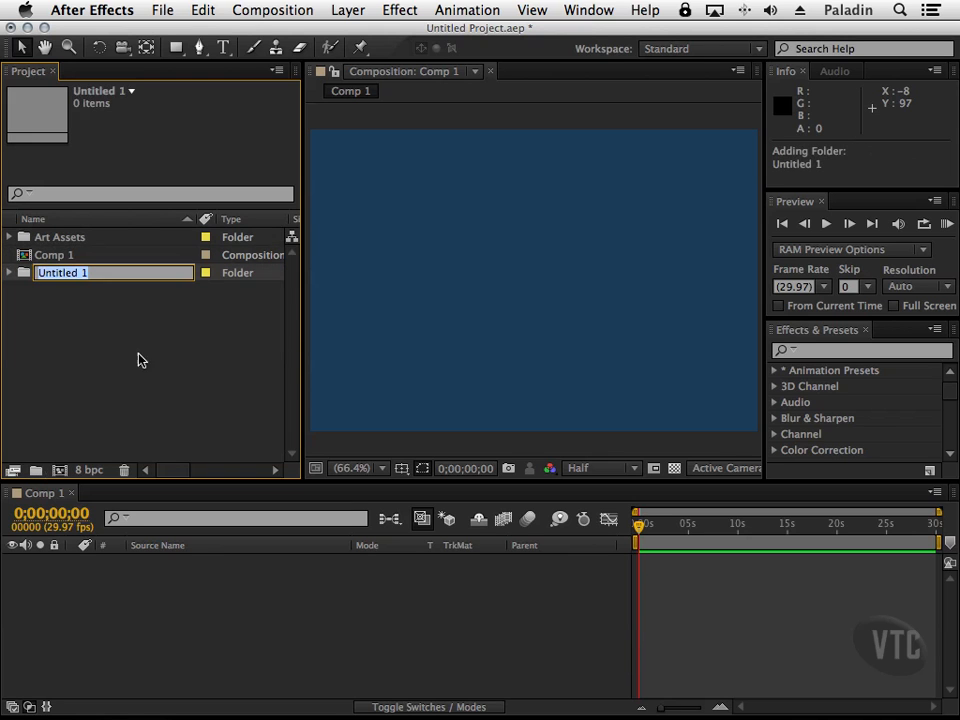
type("Audio")
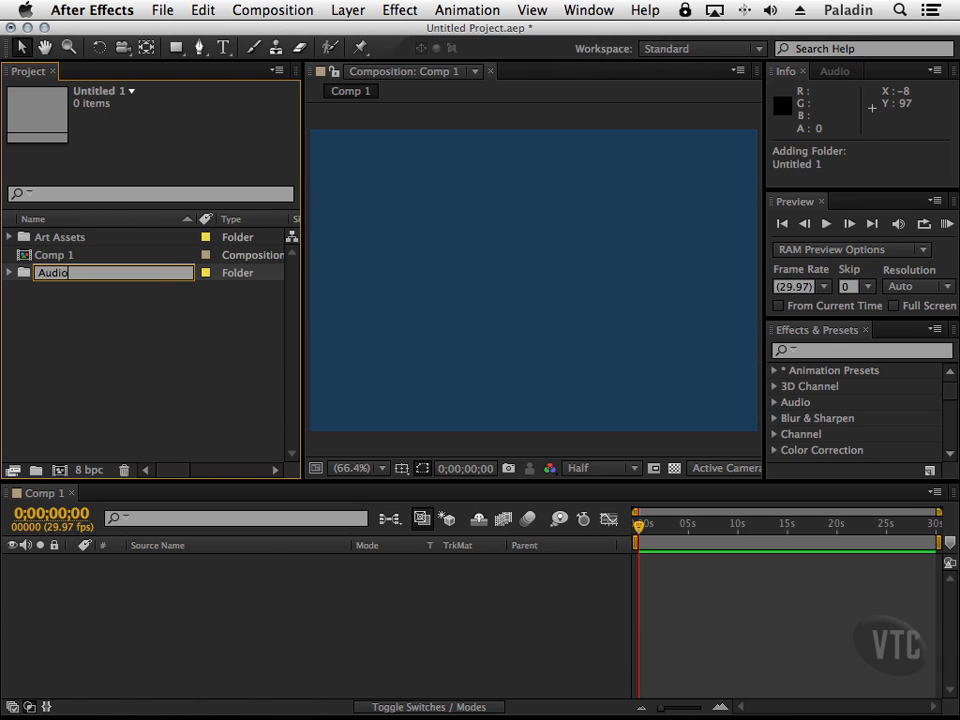
key("Return")
left_click(129, 336)
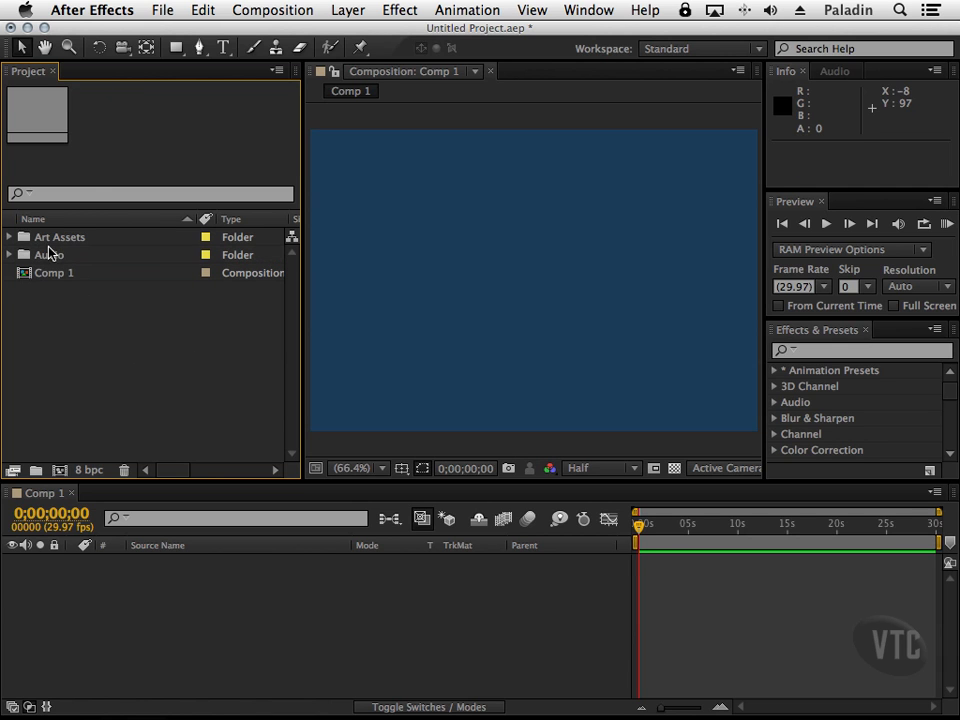
Step: Import logo.png from the Assets Type folder and move it into the Art Assets folder
left_click(161, 10)
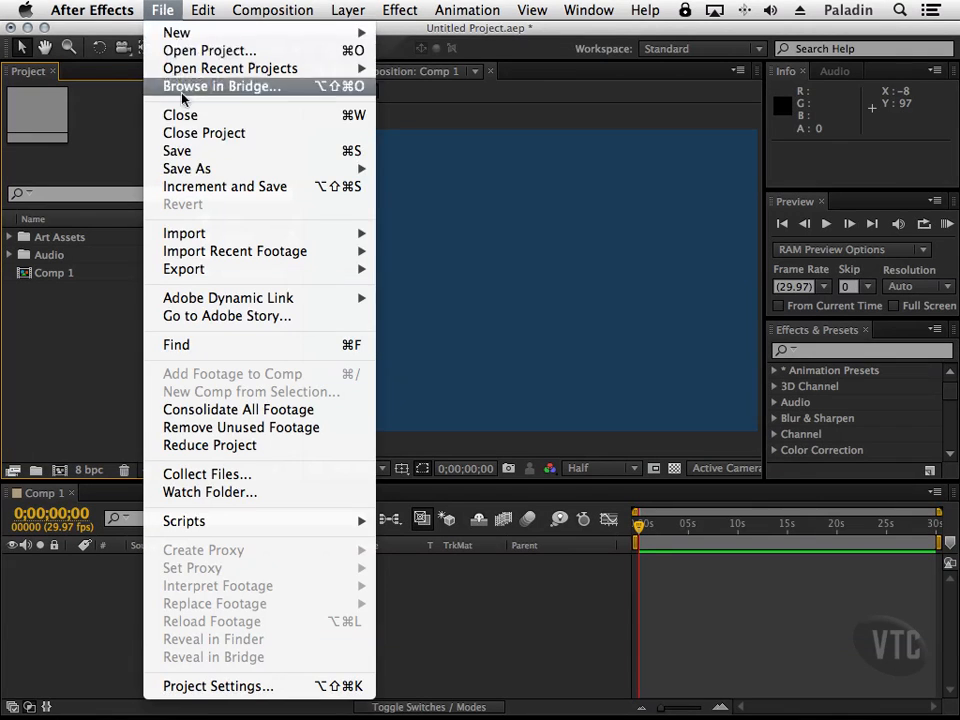
mouse_move(350, 229)
left_click(400, 234)
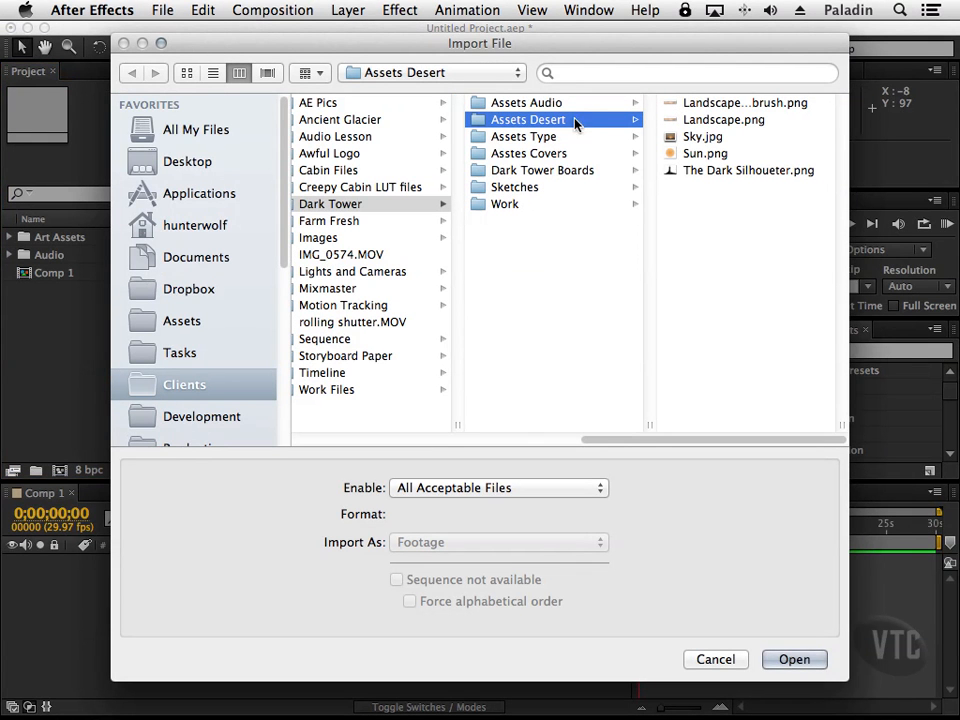
left_click(568, 138)
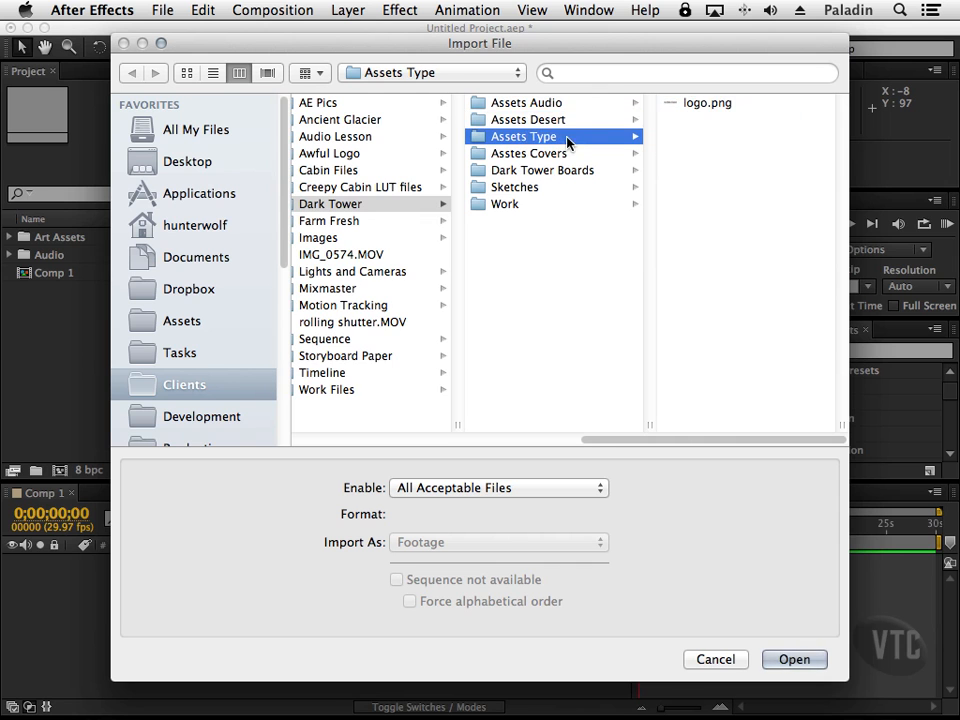
left_click(700, 103)
left_click(786, 662)
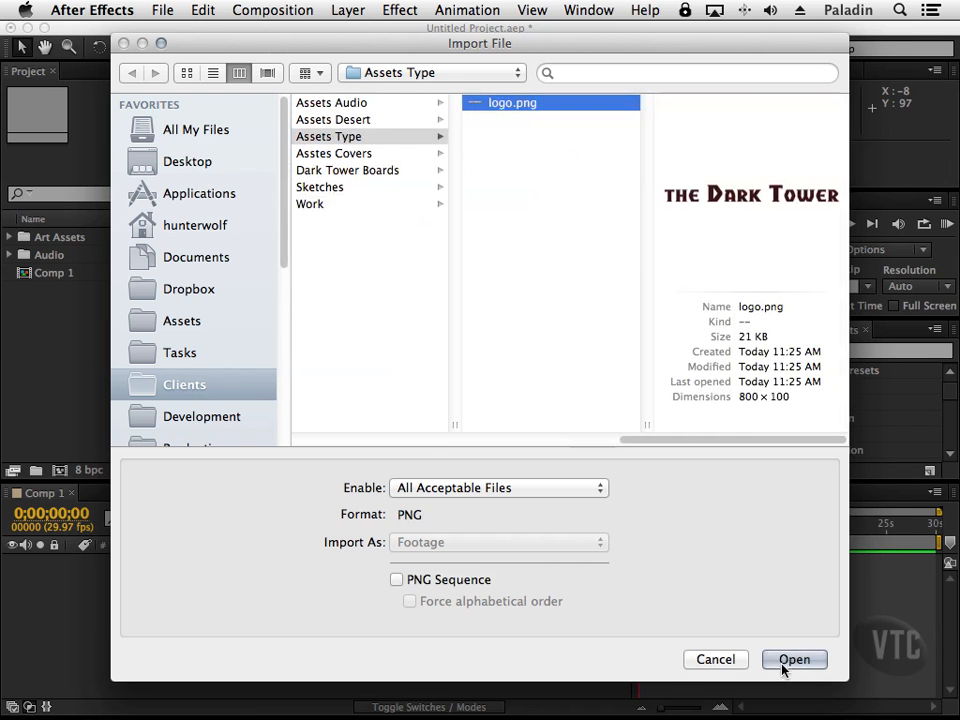
left_click_drag(62, 297, 62, 240)
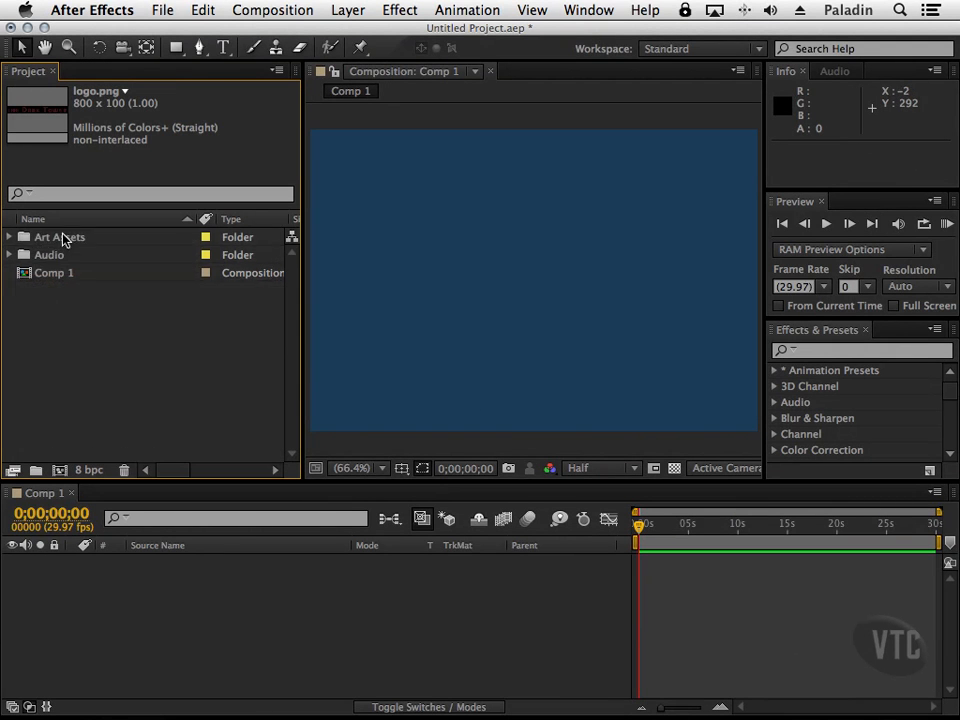
Step: Add The Dark Silhoueter.png from Art Assets to the composition and scale it to 65%
left_click(10, 237)
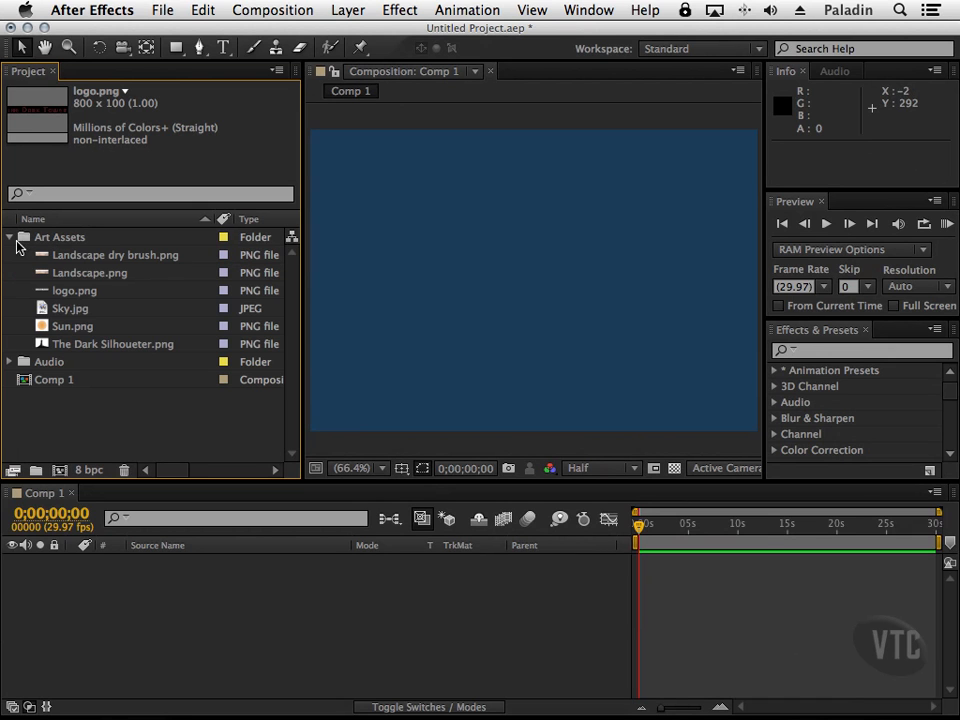
left_click(140, 345)
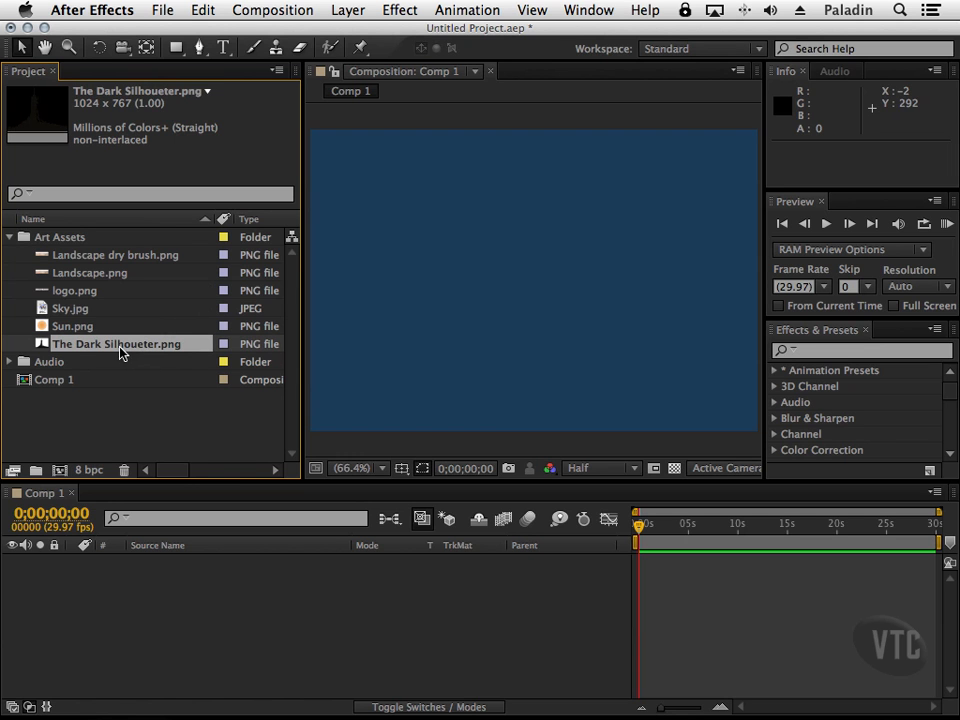
left_click_drag(122, 350, 146, 570)
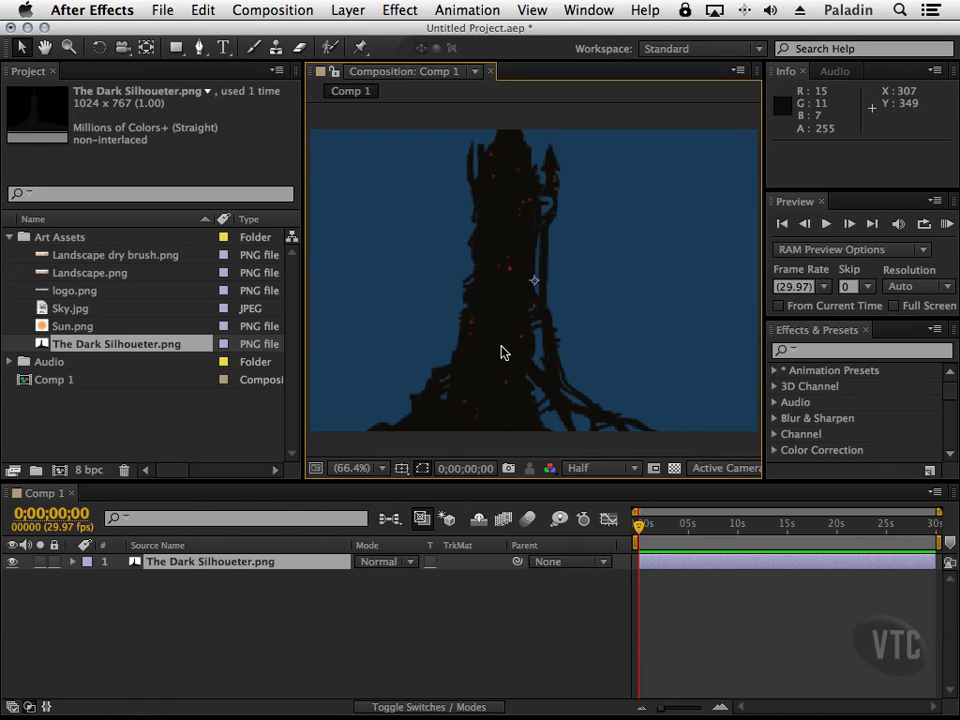
key("s")
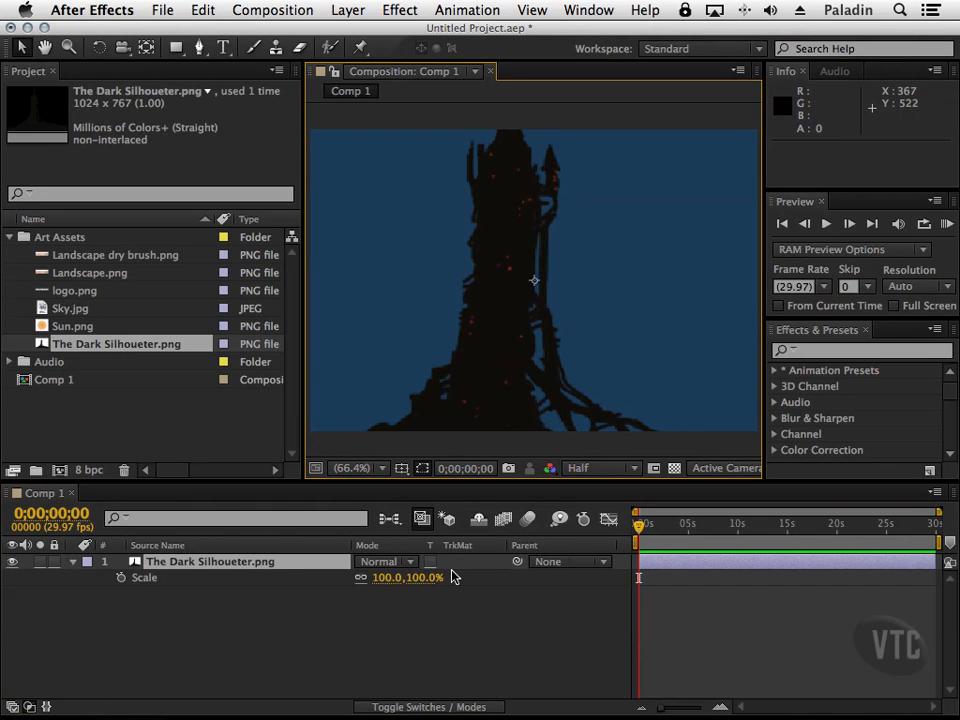
left_click_drag(390, 578, 355, 578)
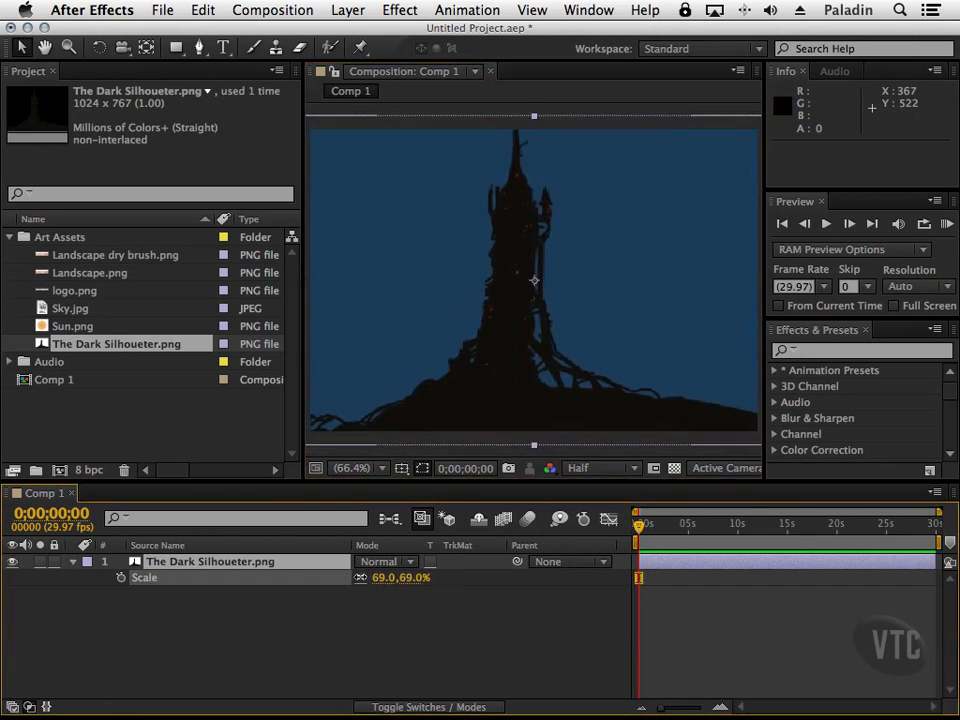
Step: Add Sun.png beneath the silhouette layer, scale it to 70%, and collapse both layers' properties
left_click_drag(72, 326, 131, 604)
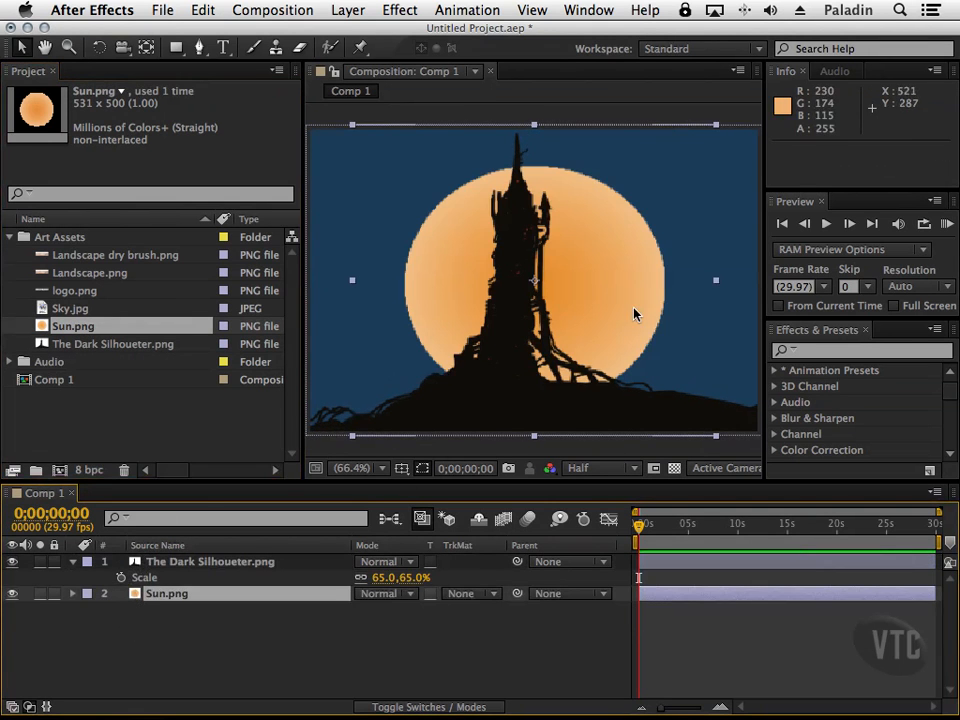
key("s")
left_click_drag(395, 609, 76, 566)
left_click(75, 563)
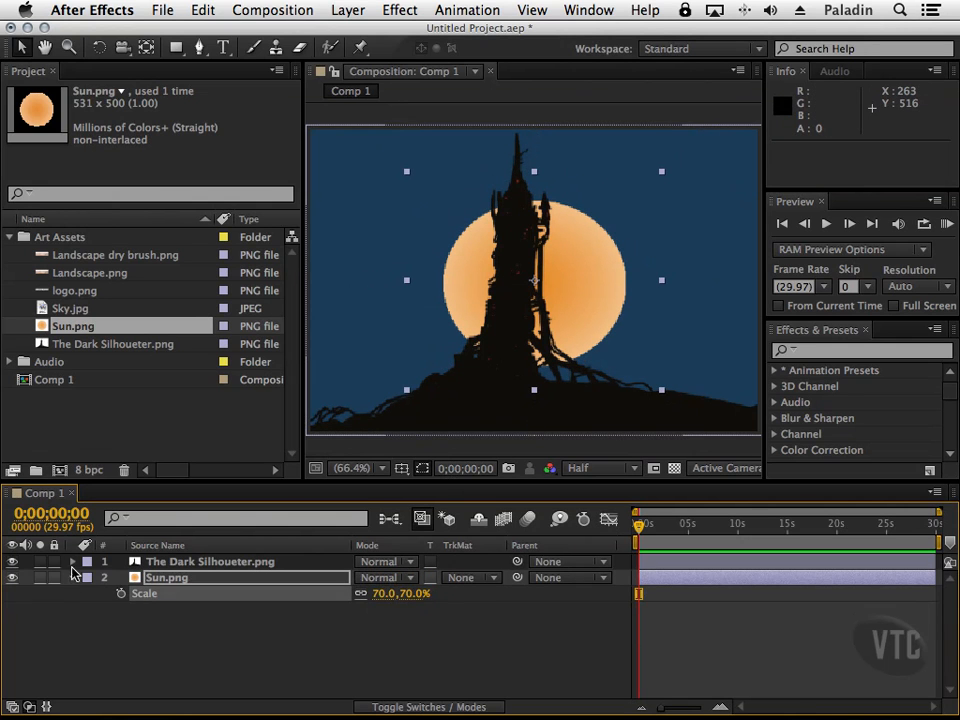
left_click(72, 577)
Step: Add Sky.jpg as the bottommost layer and lower the sun behind the tower's base to about 340, 400
left_click(67, 310)
left_click_drag(67, 310, 130, 590)
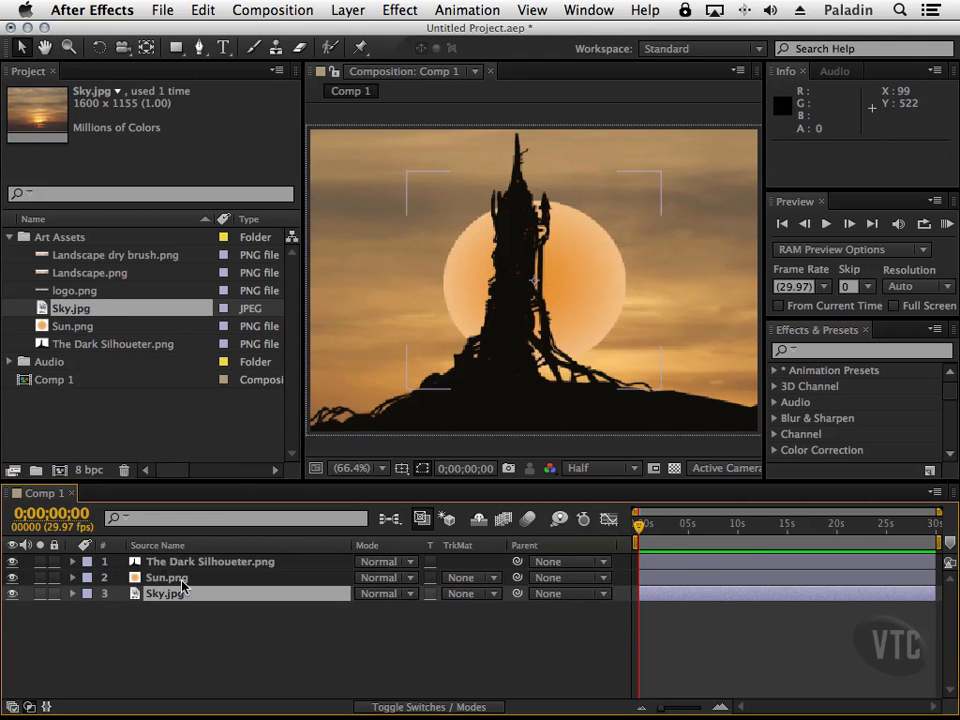
left_click(165, 578)
left_click_drag(584, 302, 572, 400)
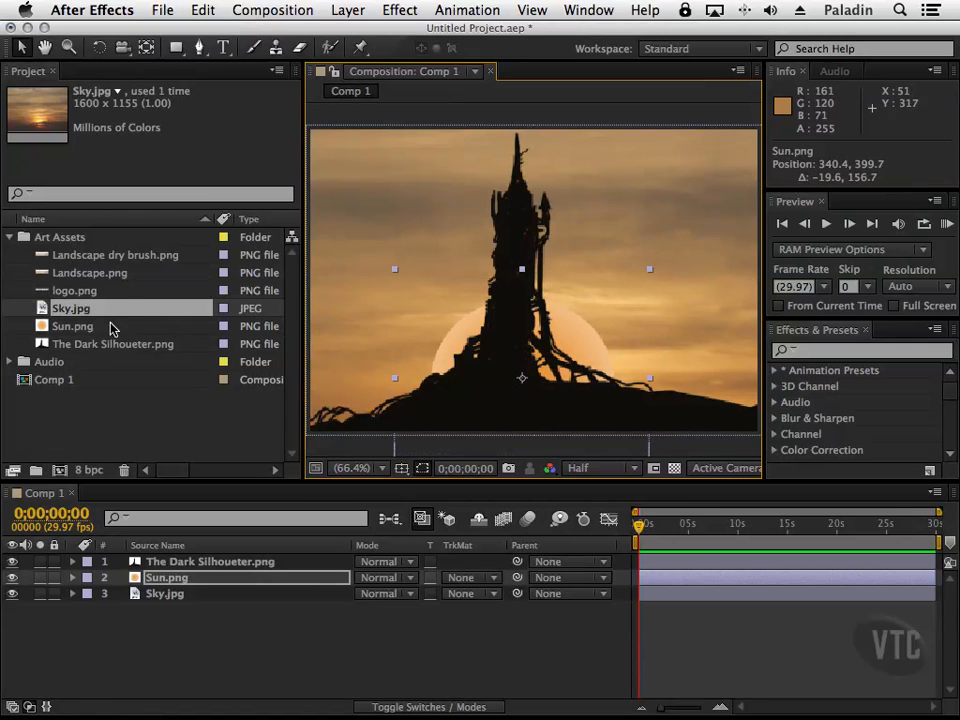
Step: Add logo.png from Art Assets as the topmost layer of the composition and scale it to 65%
left_click(99, 291)
left_click_drag(86, 295, 133, 561)
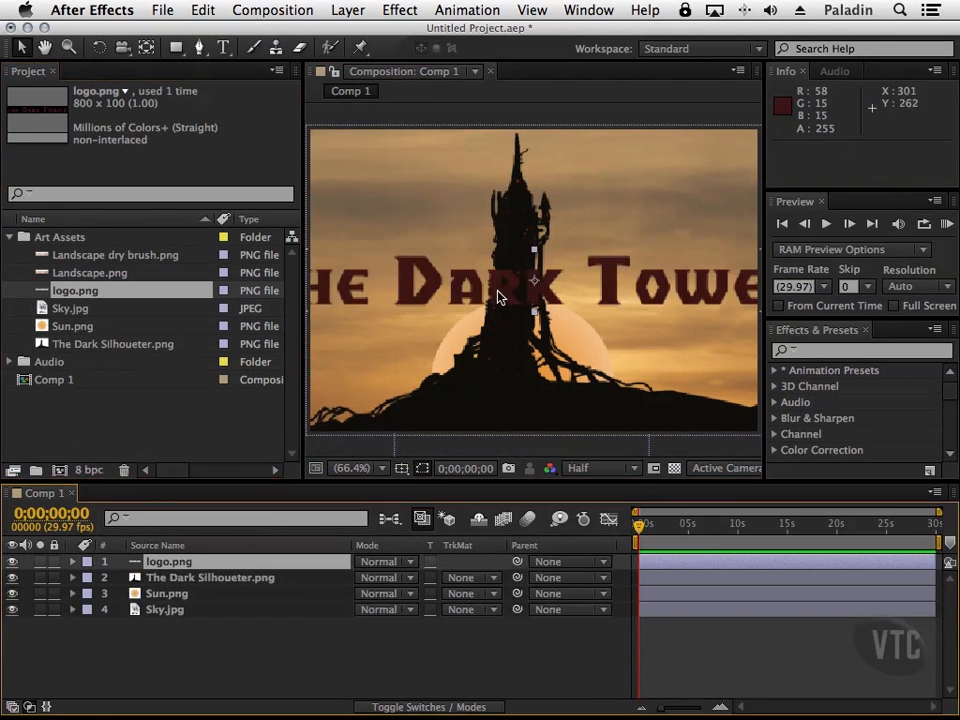
key("s")
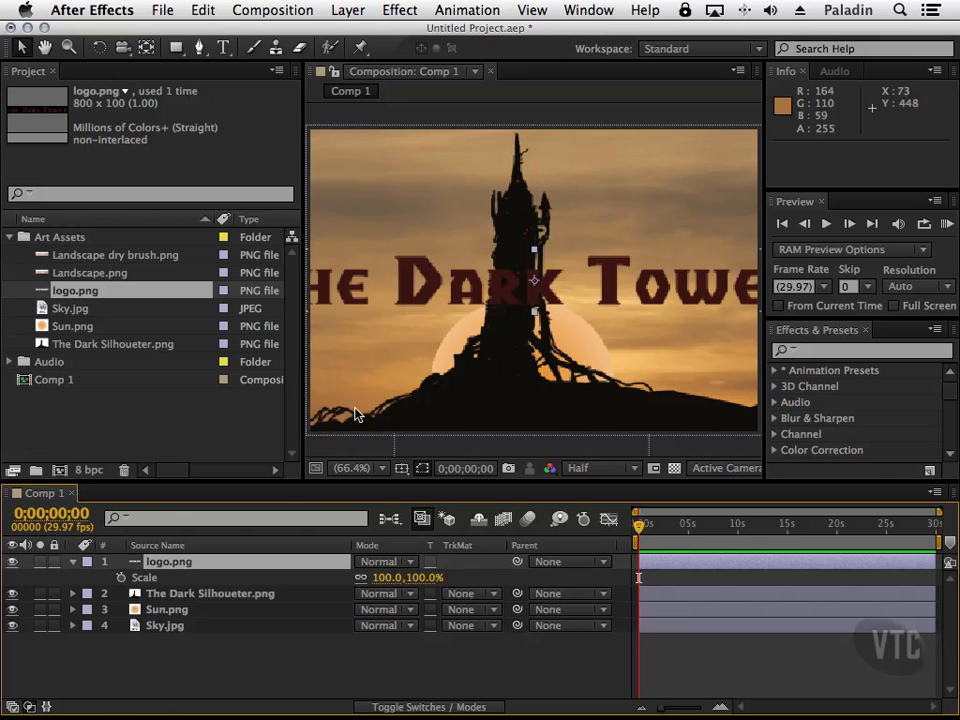
left_click_drag(390, 578, 358, 577)
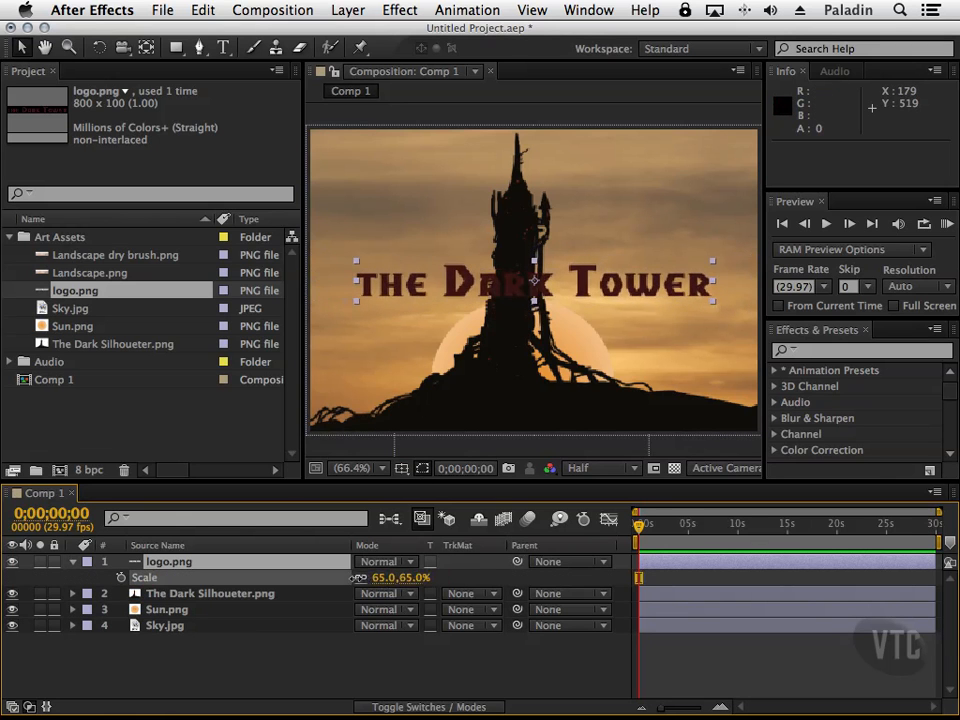
Step: Lower the logo across the tower's base to about 361, 413, aligning it with the Title/Action Safe guides
left_click_drag(583, 290, 581, 398)
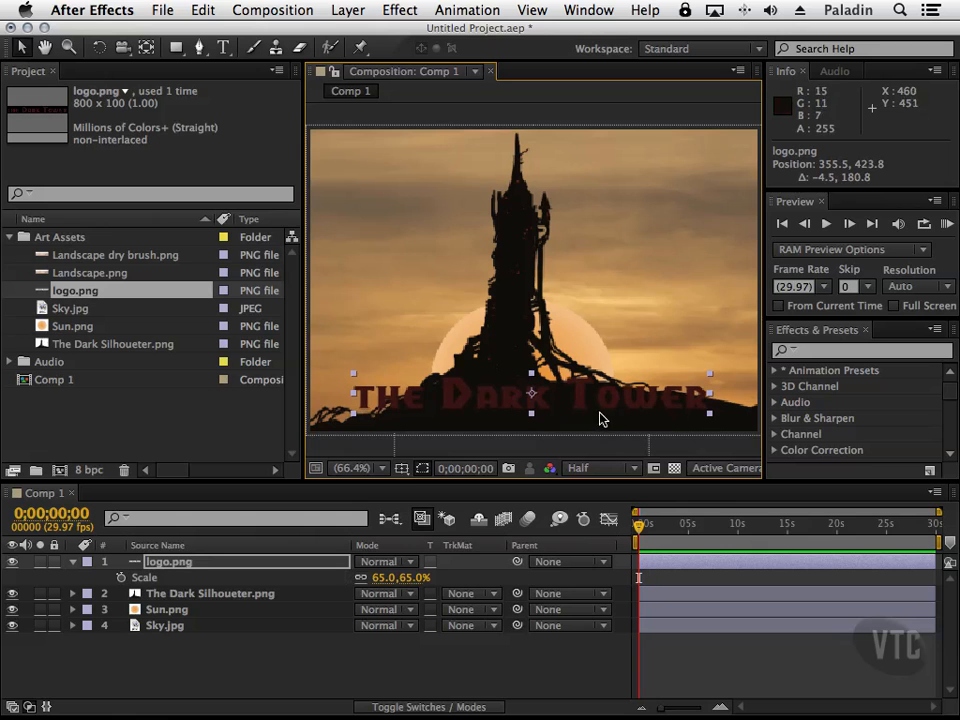
left_click(402, 469)
left_click(406, 486)
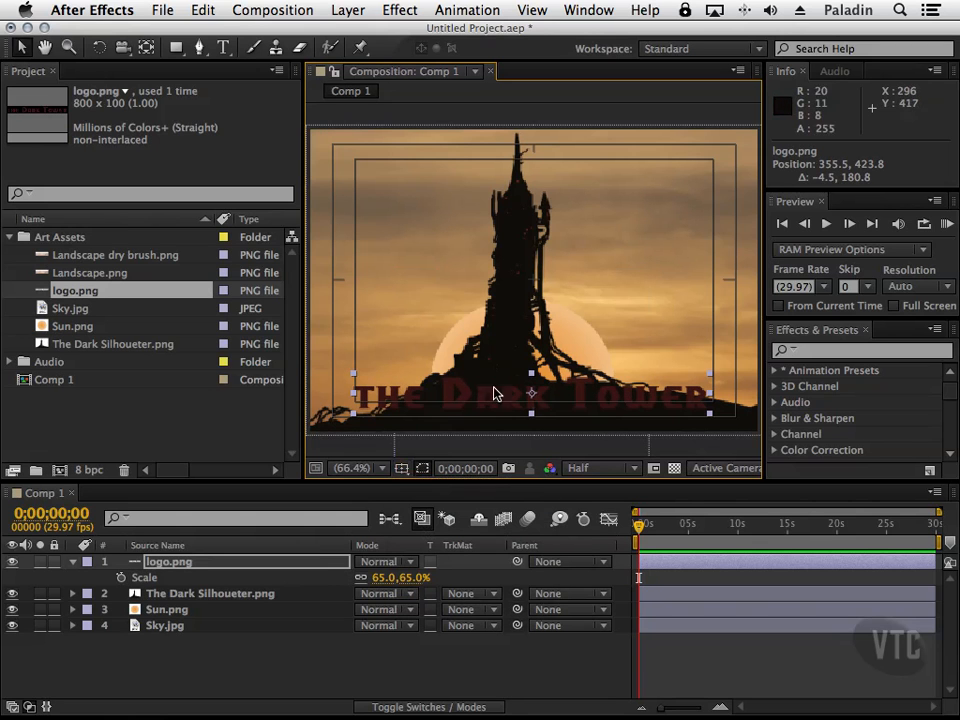
left_click_drag(464, 394, 467, 388)
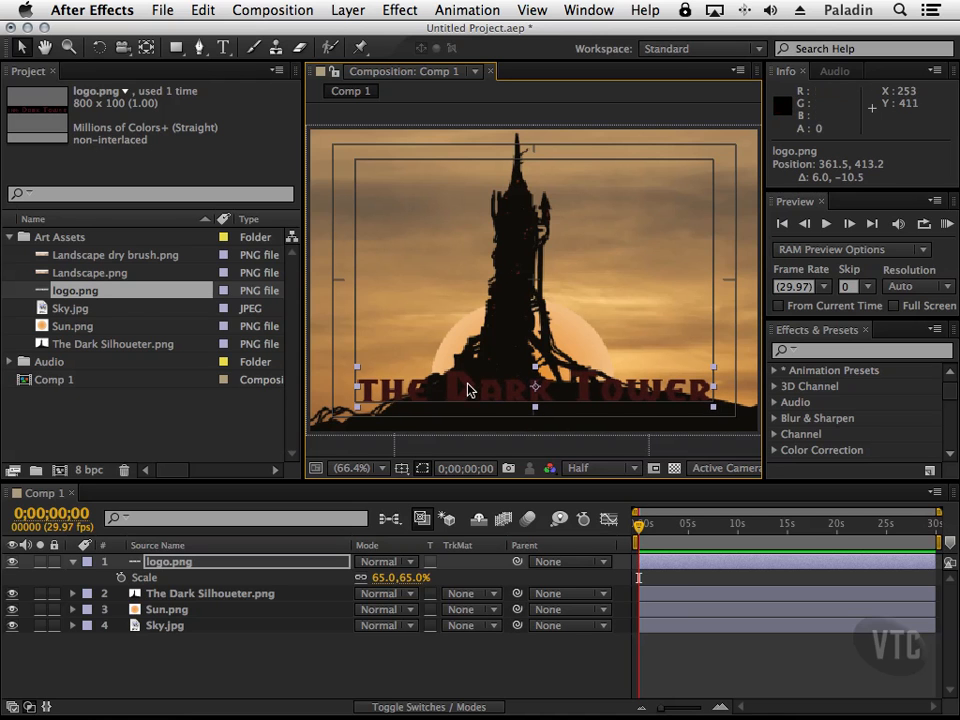
Step: Hide the Title/Action Safe guides, then collapse the logo layer's properties and deselect it
left_click(401, 469)
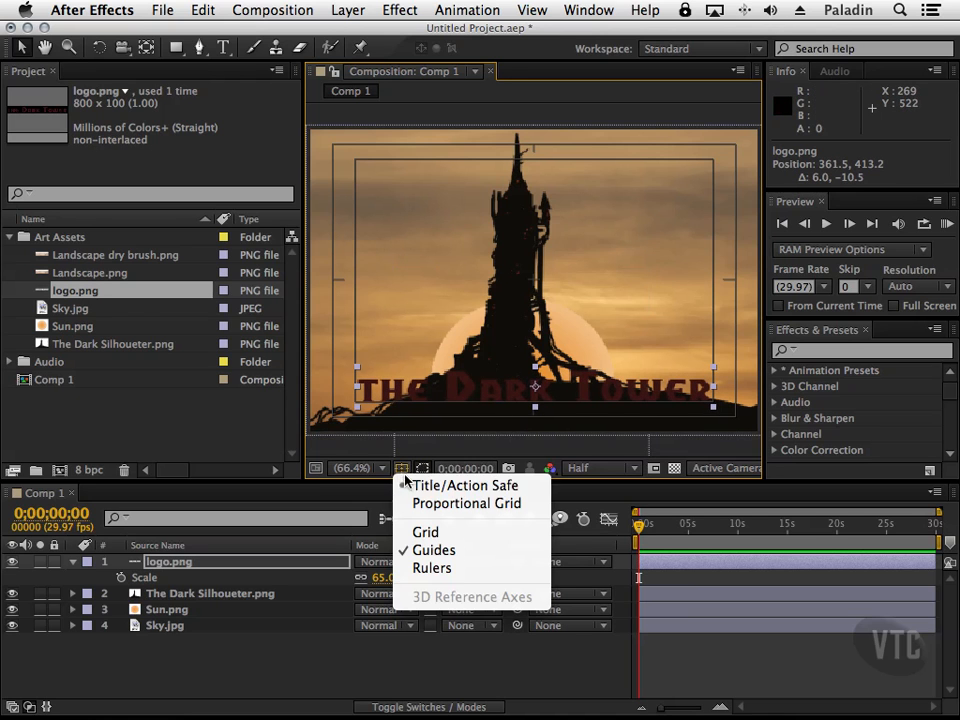
left_click(413, 487)
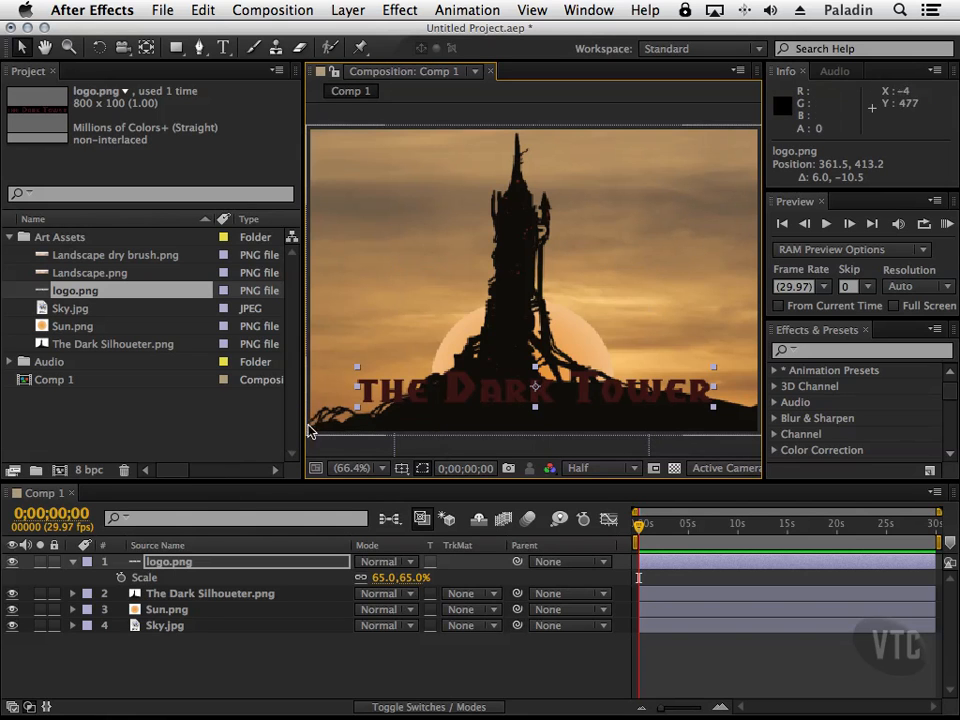
left_click(75, 566)
left_click(169, 649)
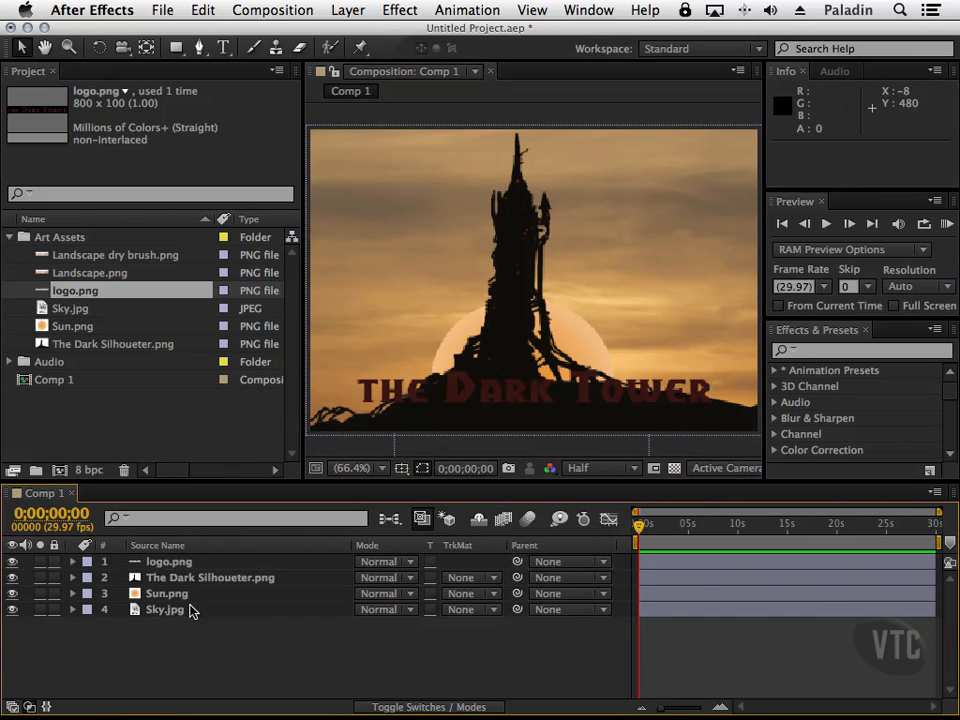
Step: Collapse the Art Assets folder and create a new project folder named Covers
left_click(9, 237)
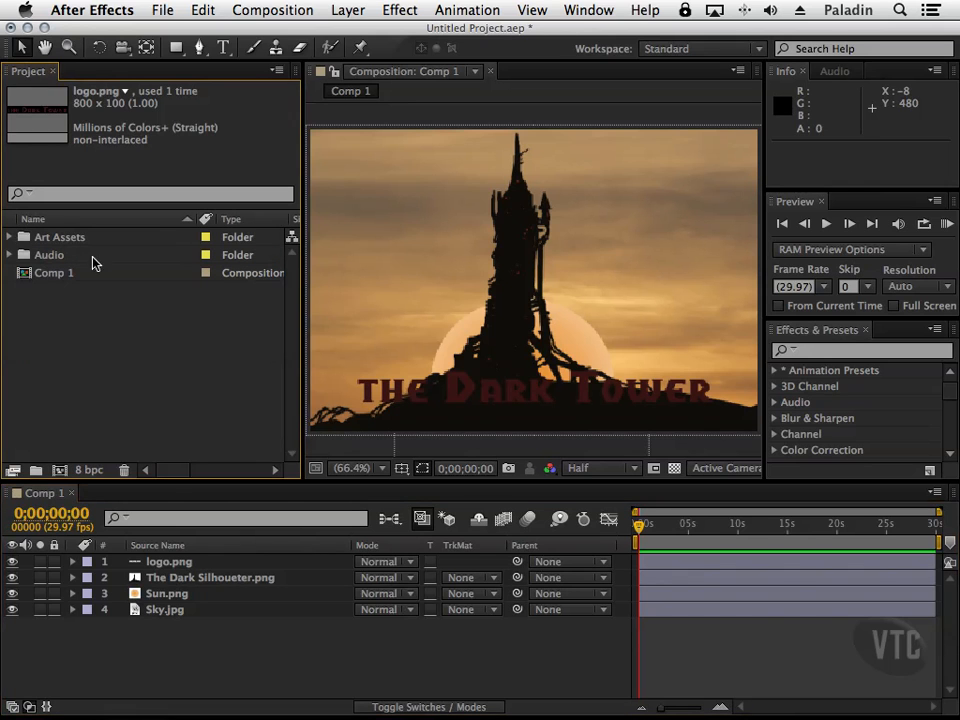
left_click(36, 468)
type("Cove")
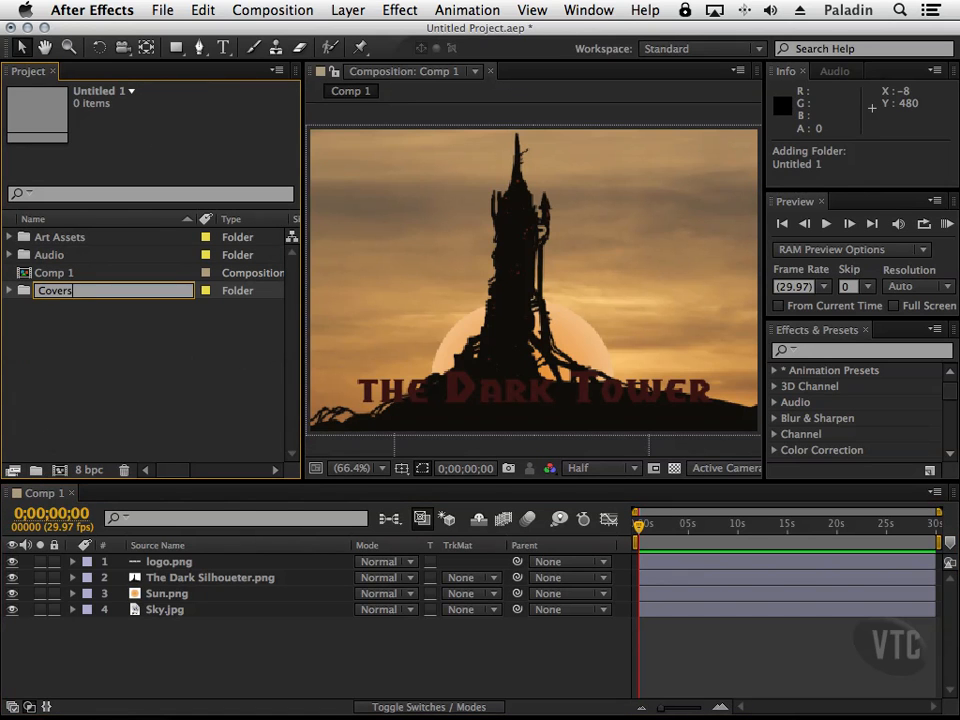
type("rs")
key("Return")
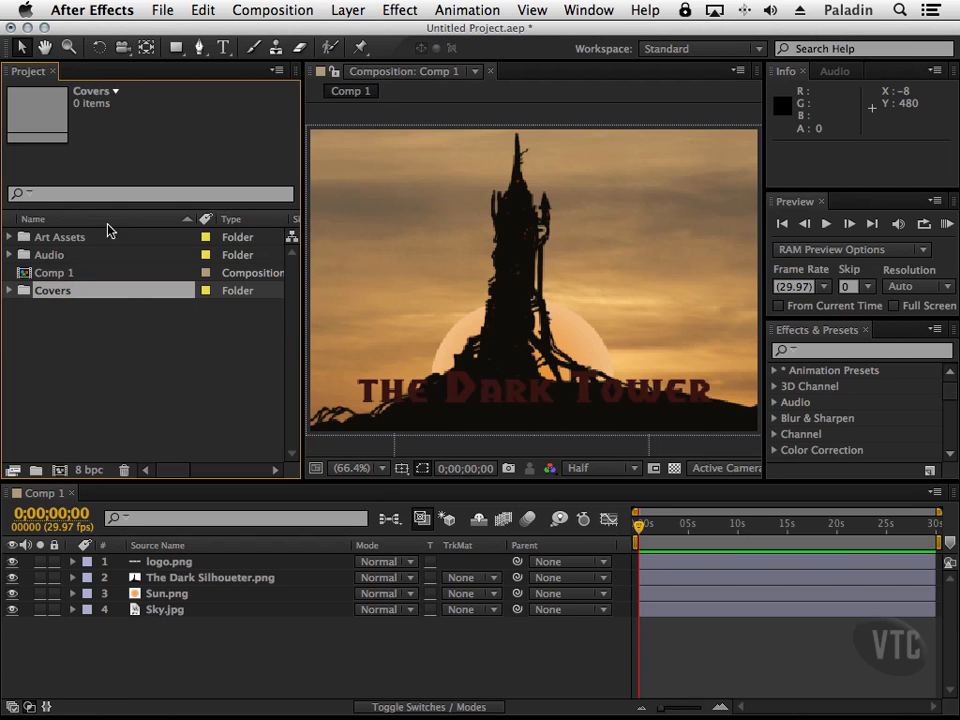
Step: Start a file import into the Covers folder and select all the images in the Asstes Covers folder
left_click(162, 10)
mouse_move(181, 236)
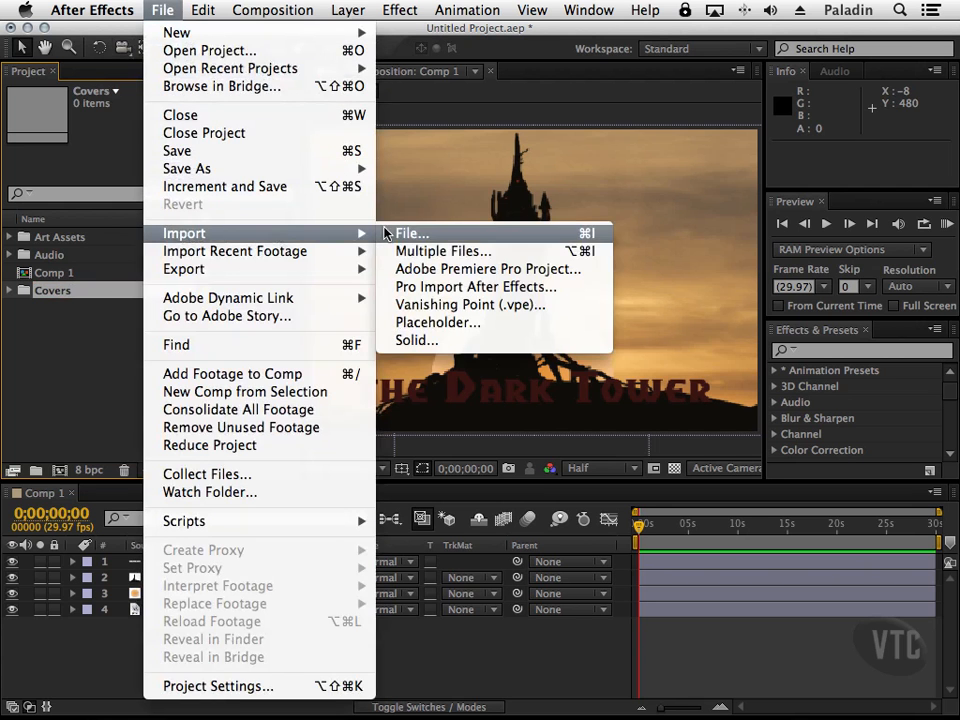
left_click(390, 231)
left_click(556, 158)
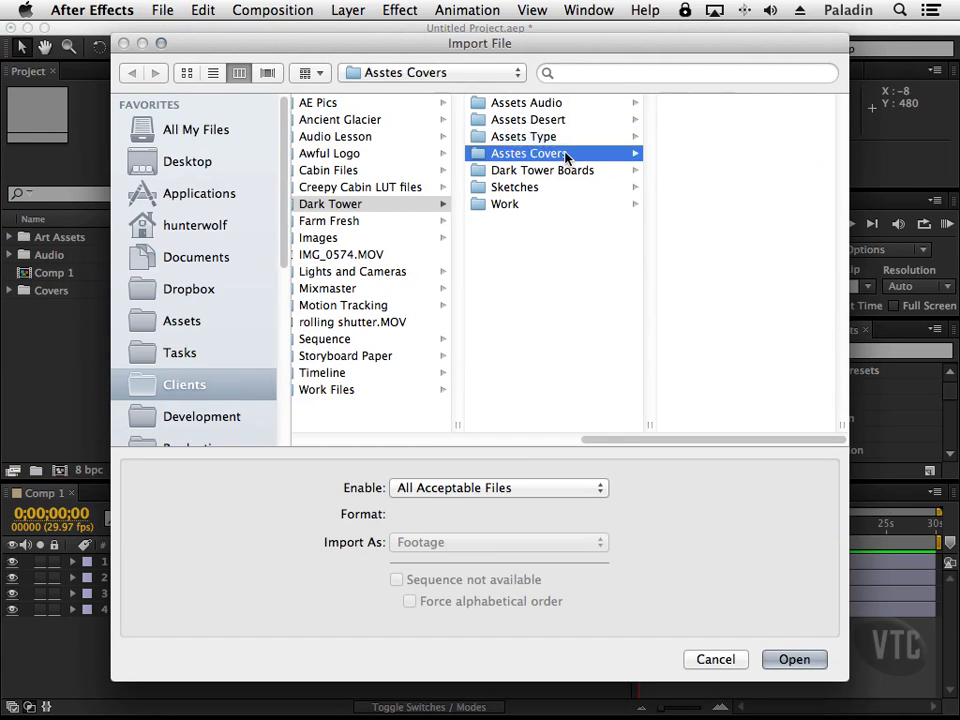
left_click_drag(739, 229, 752, 100)
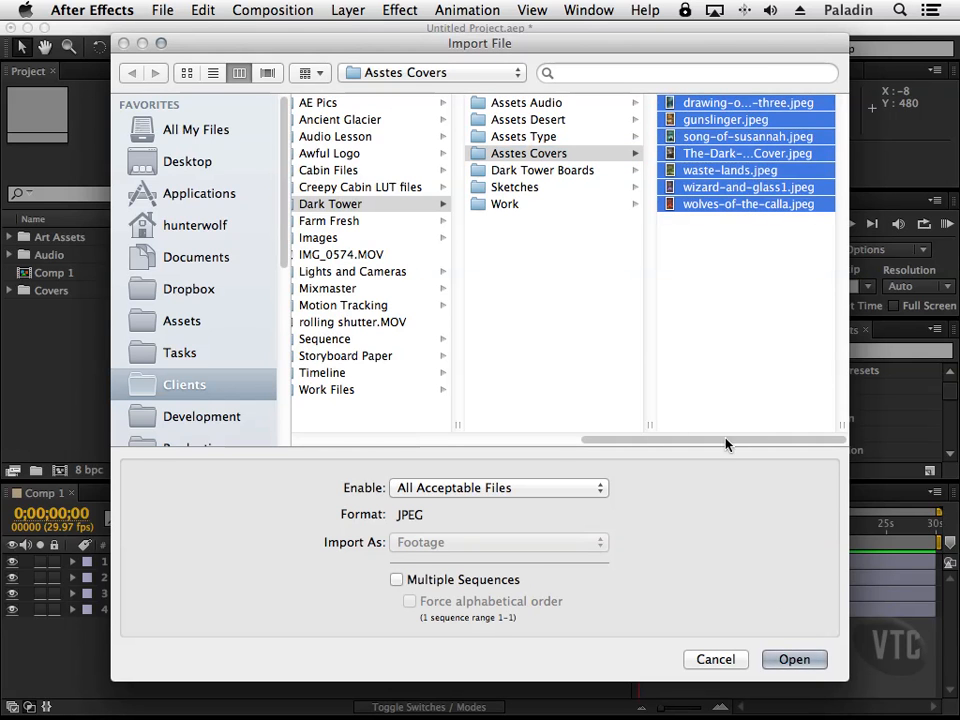
left_click_drag(688, 45, 650, 44)
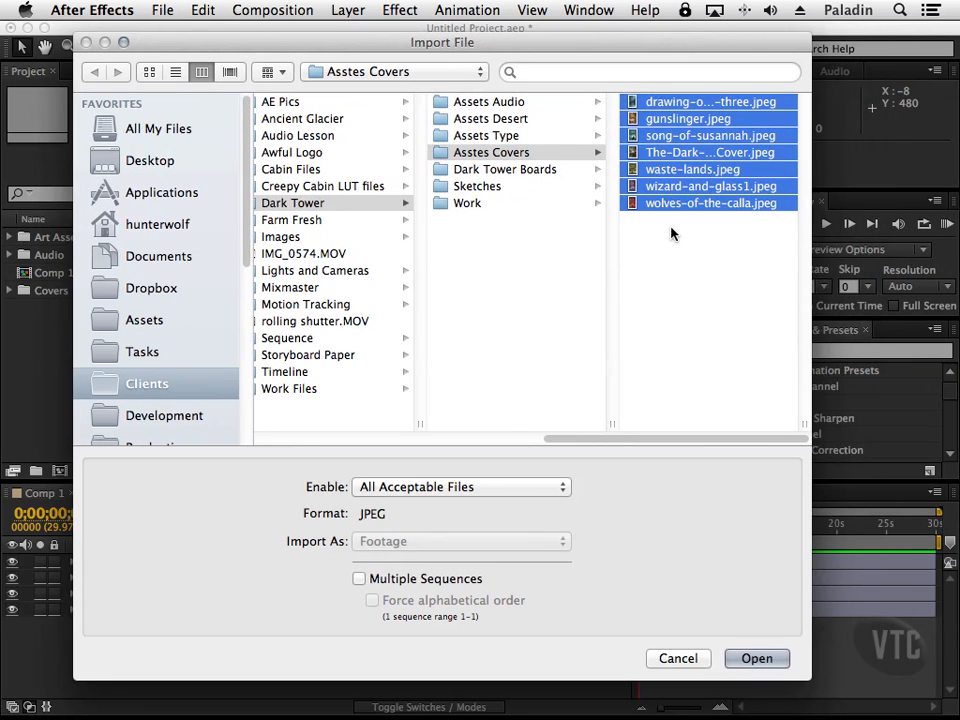
Step: Preview the book cover images one by one, from gunslinger.jpeg down to wolves-of-the-calla.jpeg
left_click(660, 222)
left_click(677, 103)
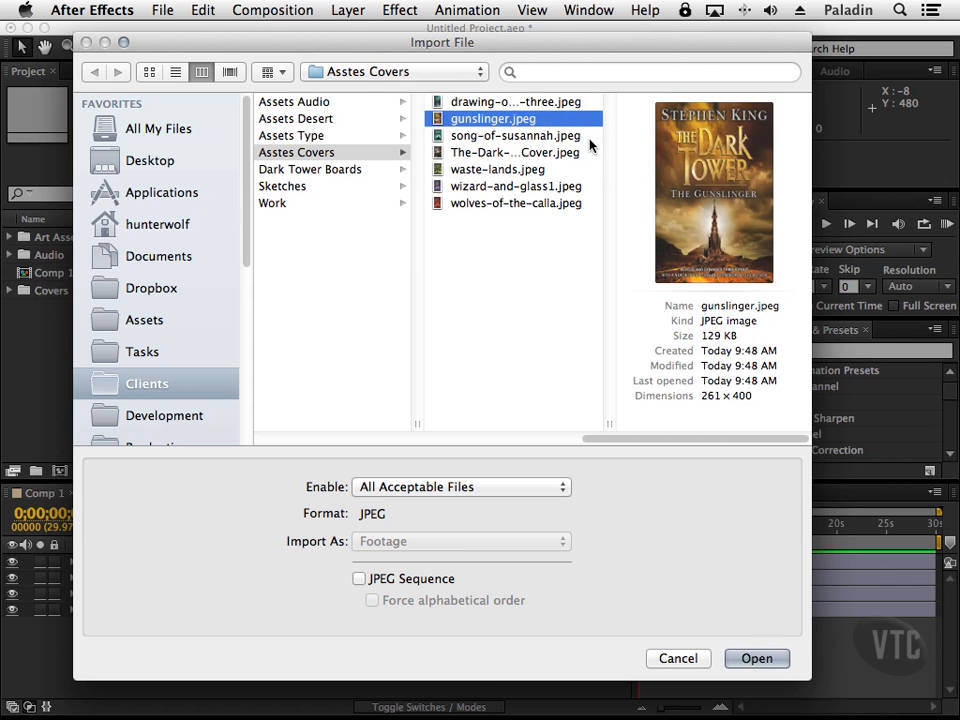
key("Down")
key("Down")
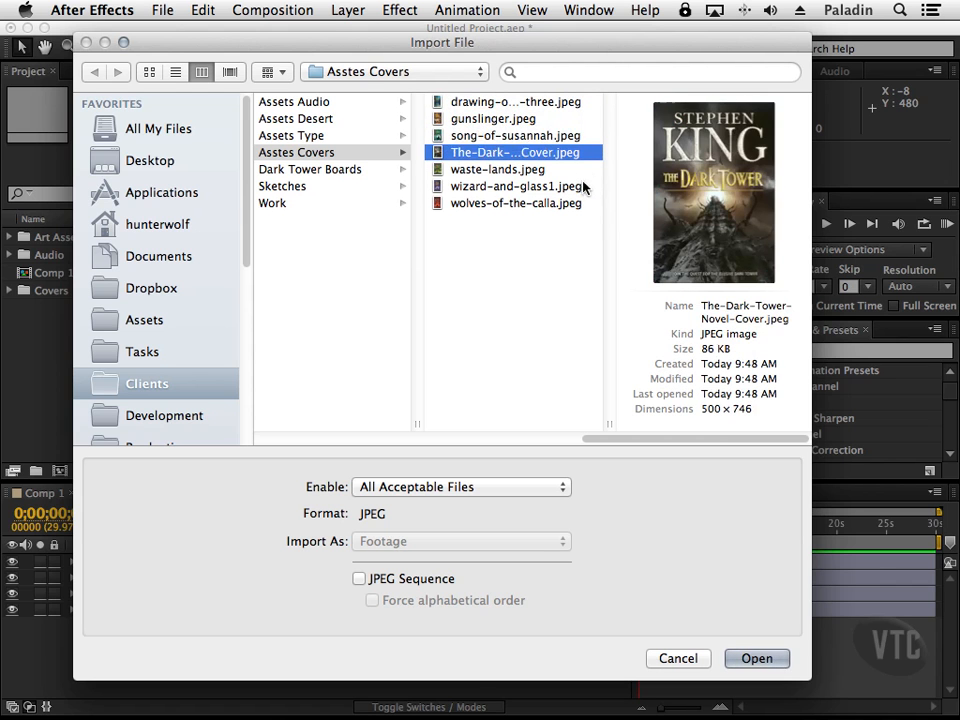
key("Down")
key("Down")
key("Down")
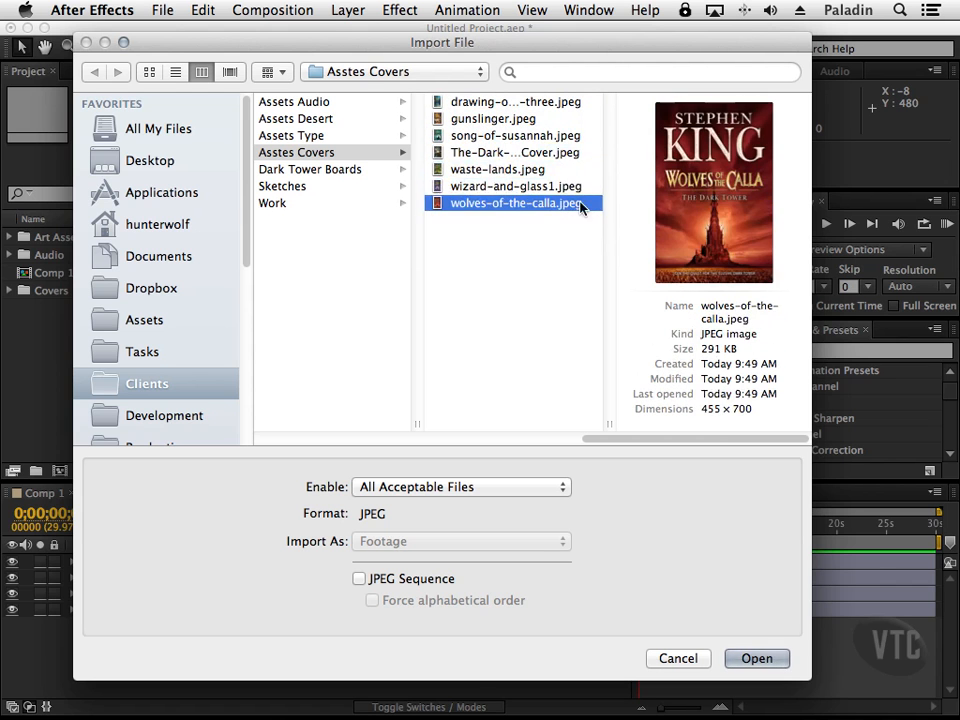
Step: Import all seven cover JPEGs, from drawing-of-the-three to wolves-of-the-calla, and collapse the Covers folder
left_click(568, 101, "shift")
left_click(757, 658)
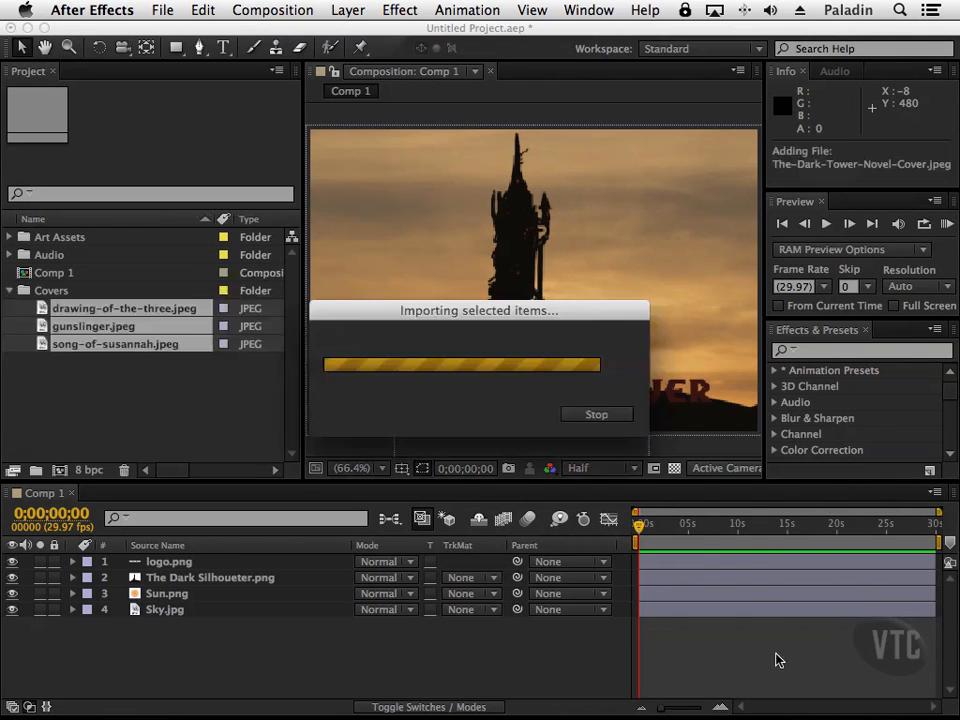
left_click(11, 290)
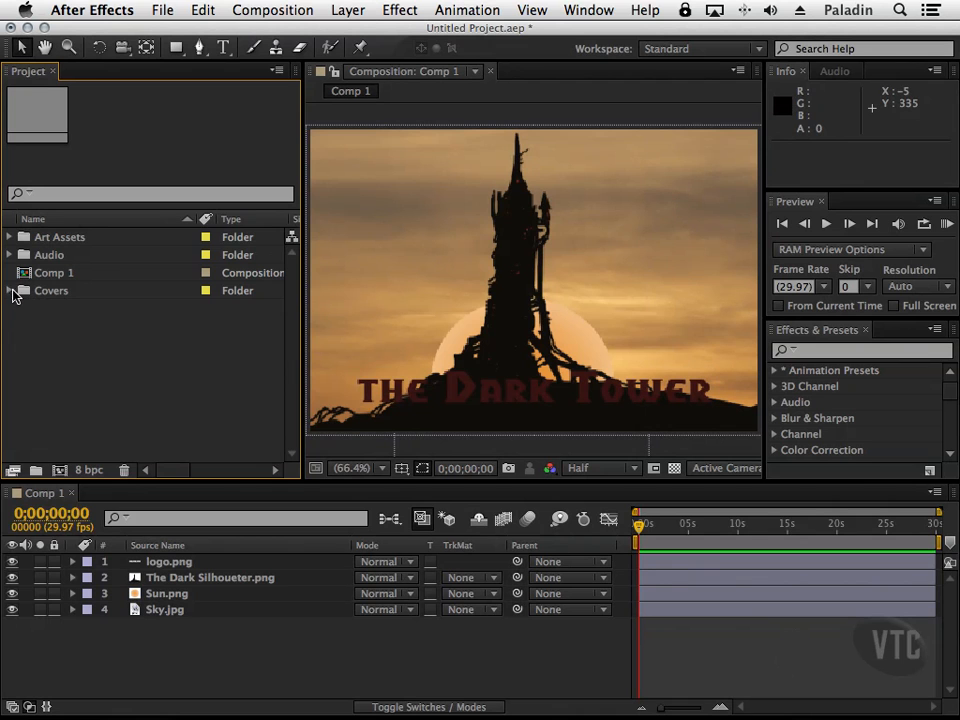
left_click(11, 290)
left_click(11, 291)
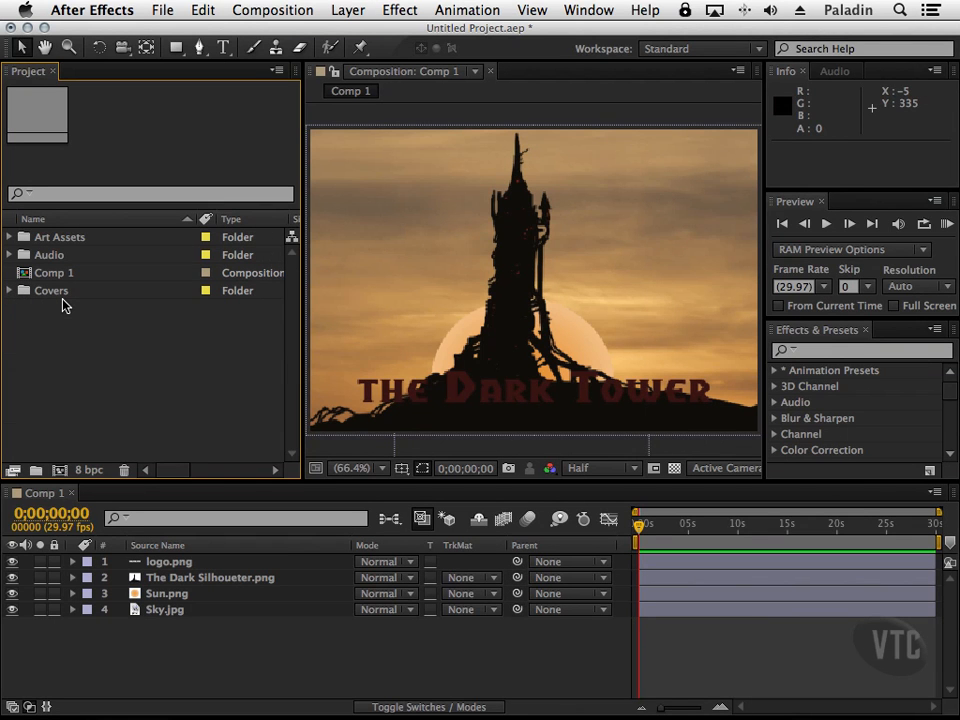